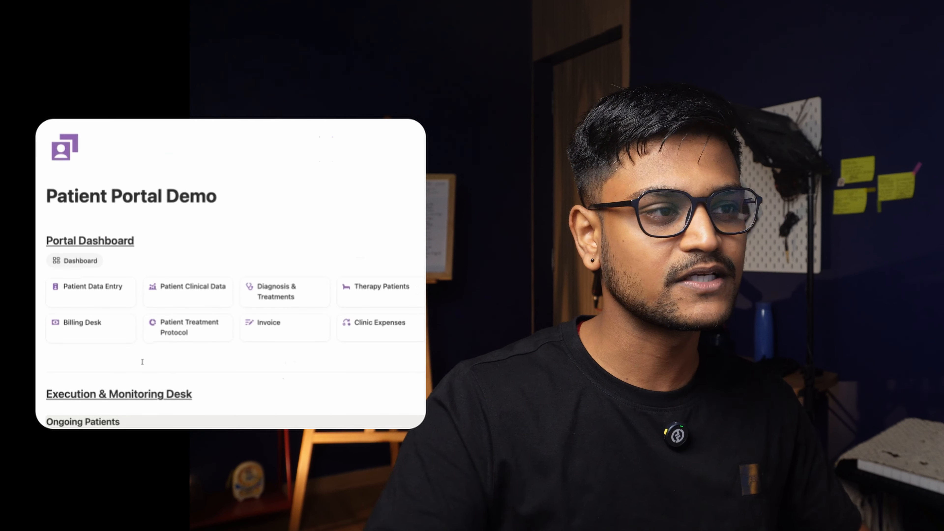
Look over the Portal Dashboard's page cards and the Ongoing Patients table under Execution & Monitoring Desk.
scroll(230, 276, "down", 5)
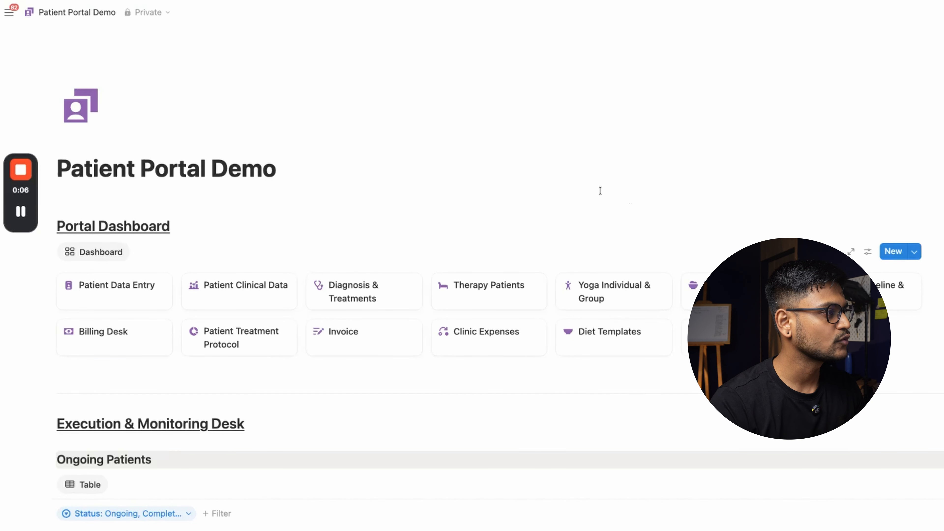
scroll(602, 190, "down", 3)
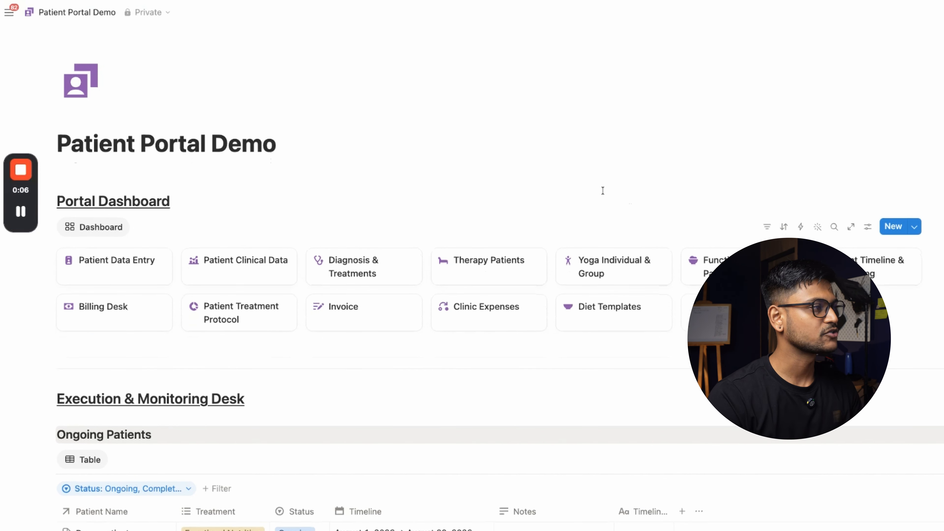
scroll(616, 226, "up", 3)
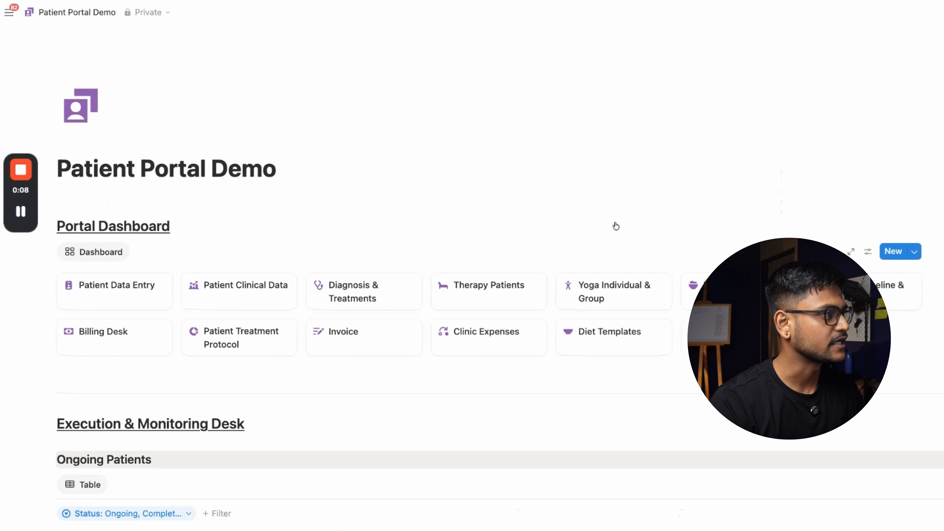
scroll(616, 226, "down", 10)
scroll(615, 238, "up", 6)
scroll(615, 238, "up", 5)
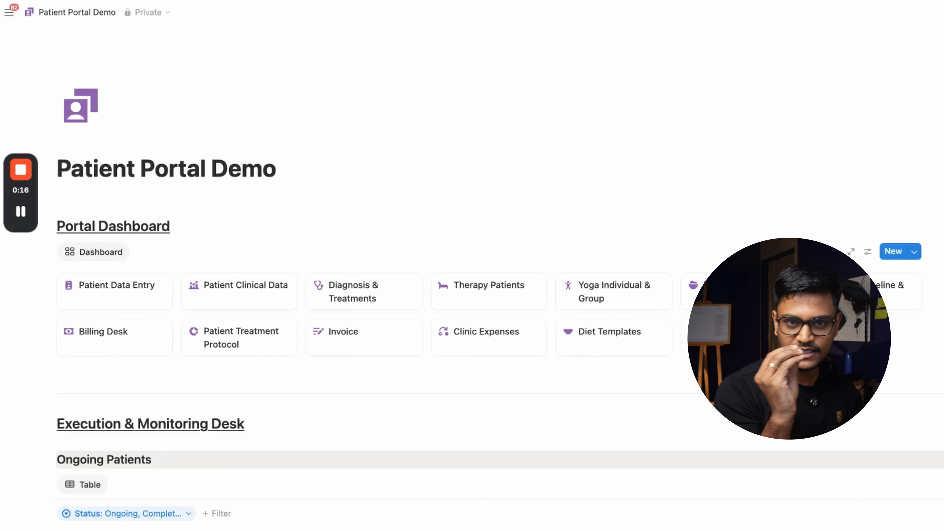
scroll(614, 255, "down", 3)
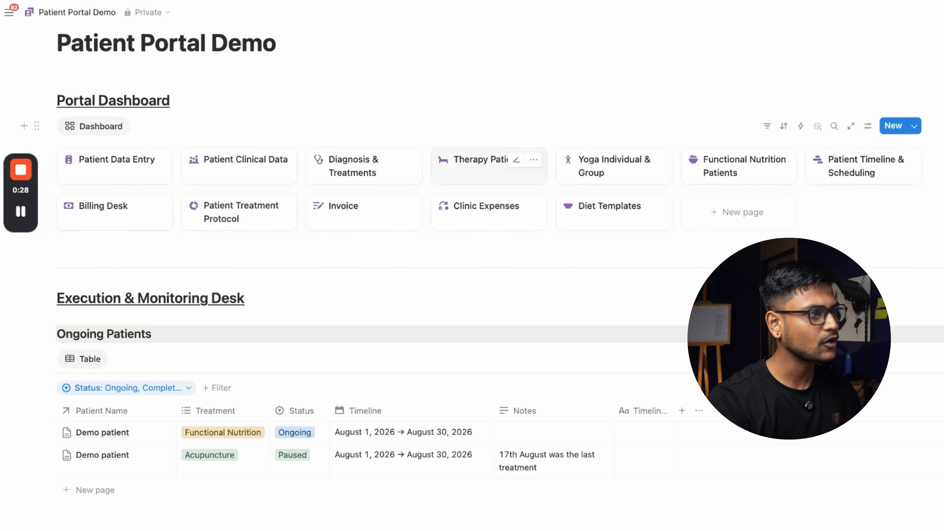
scroll(320, 153, "up", 1)
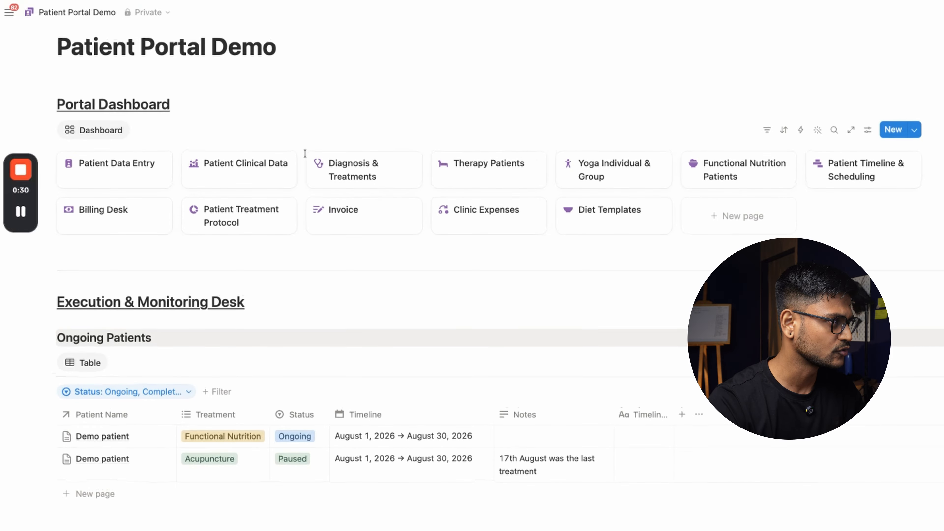
scroll(307, 151, "up", 2)
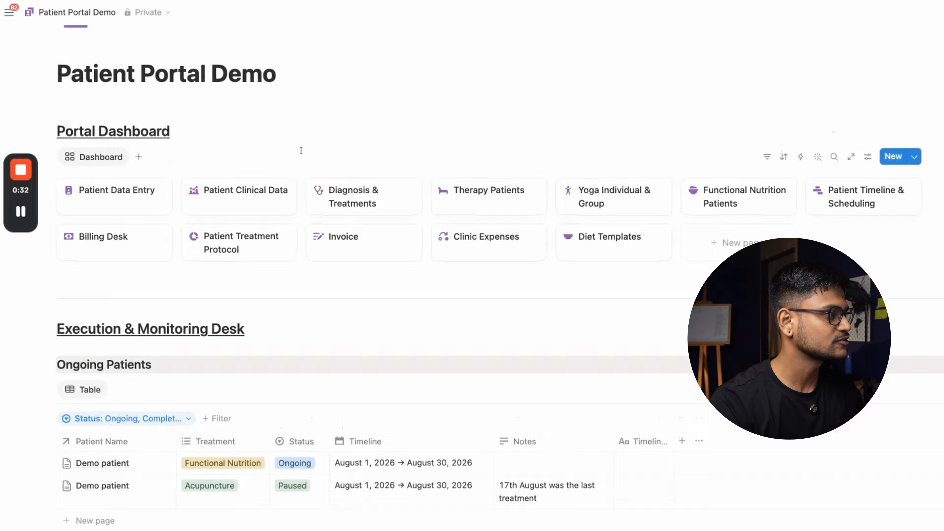
scroll(545, 277, "down", 3)
scroll(545, 280, "up", 5)
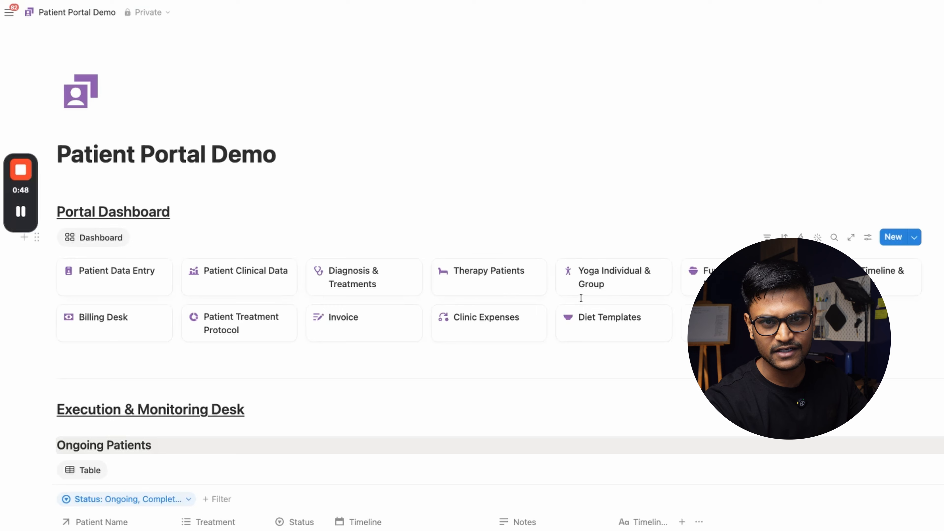
scroll(501, 299, "down", 3)
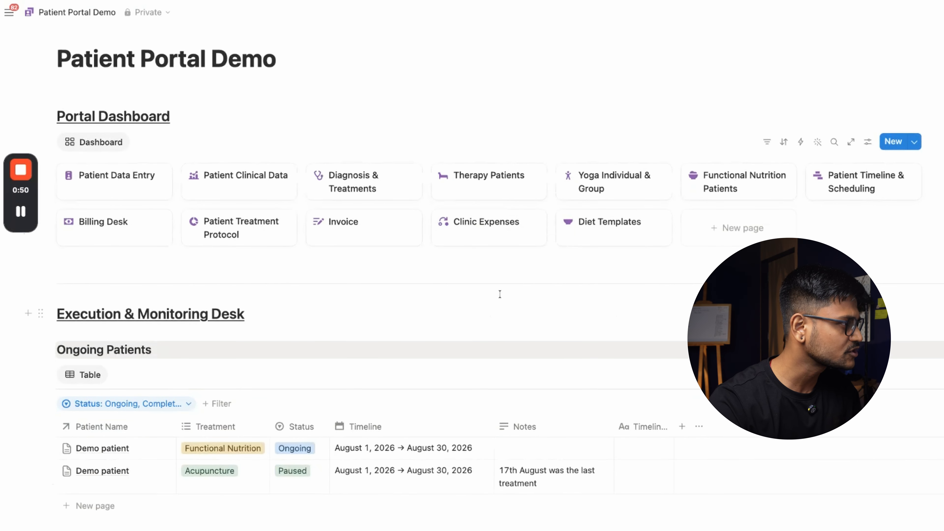
scroll(499, 298, "up", 2)
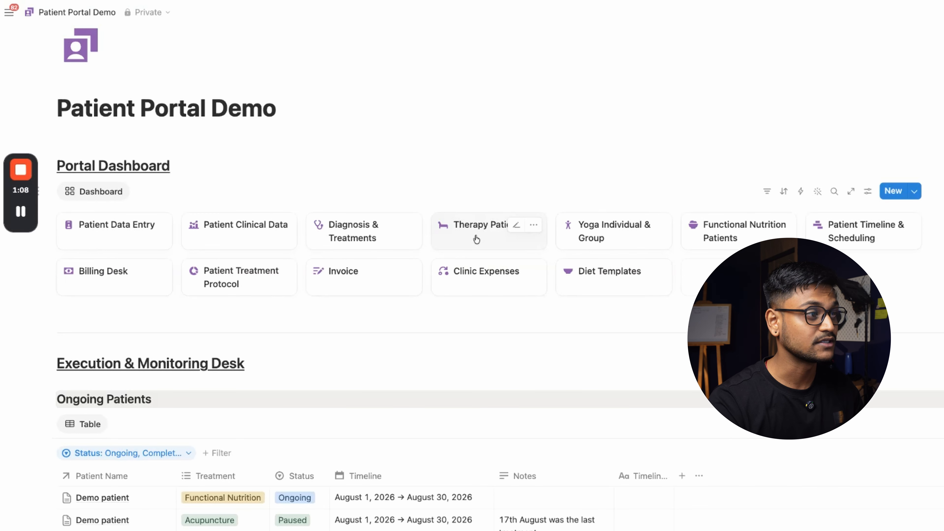
scroll(472, 242, "down", 2)
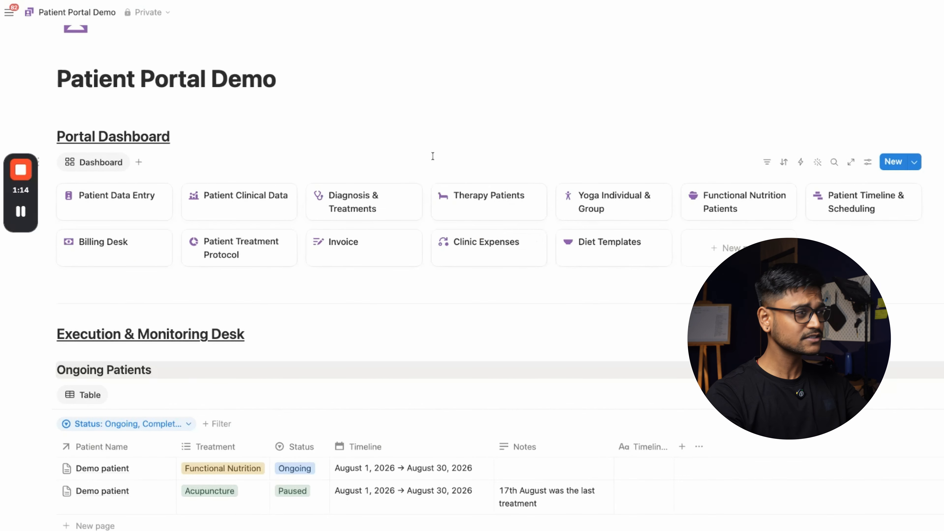
scroll(434, 152, "up", 5)
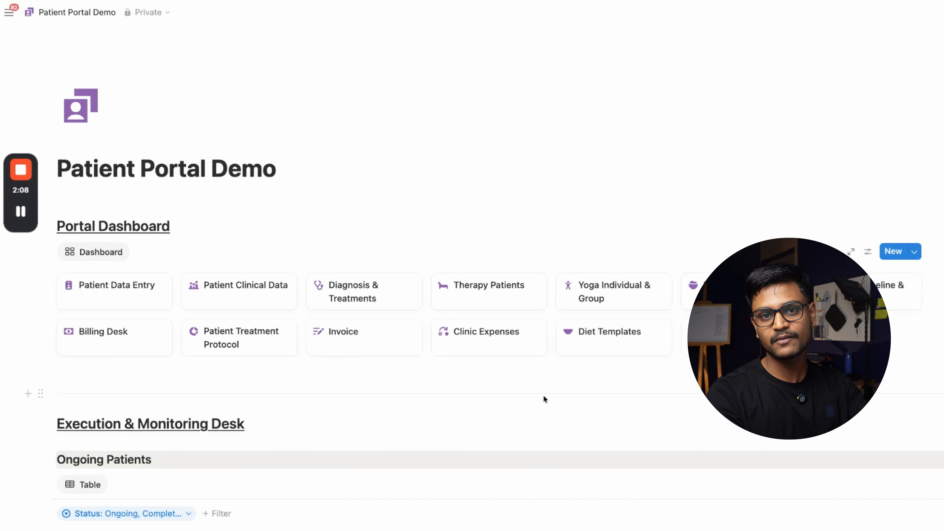
scroll(544, 395, "down", 6)
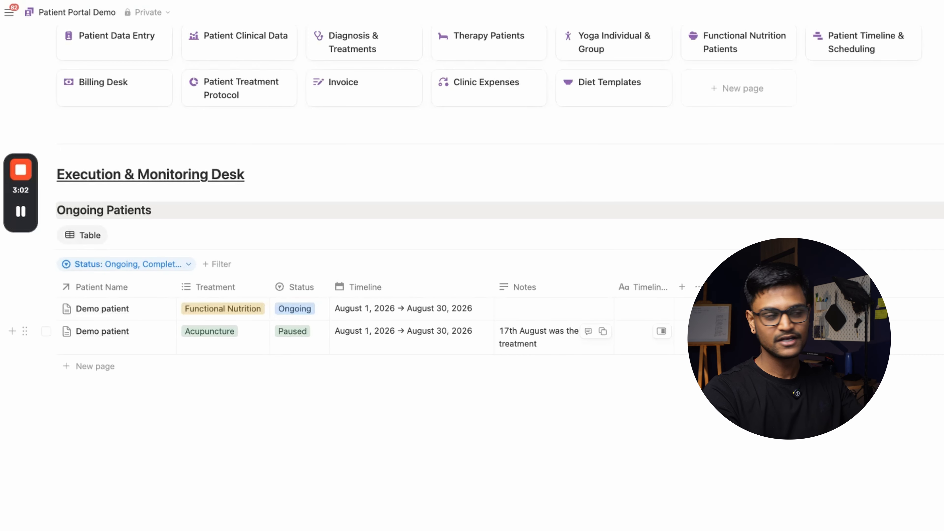
scroll(586, 411, "up", 5)
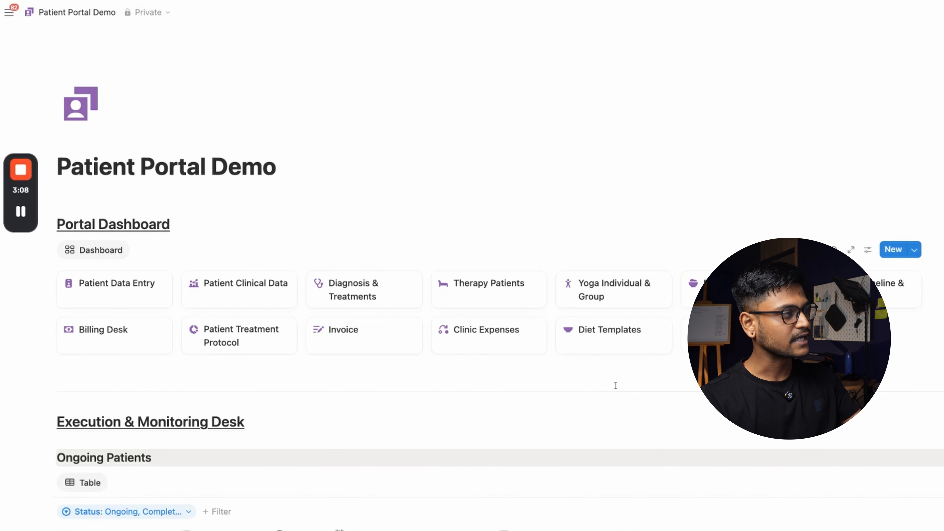
scroll(598, 395, "down", 2)
scroll(598, 395, "down", 3)
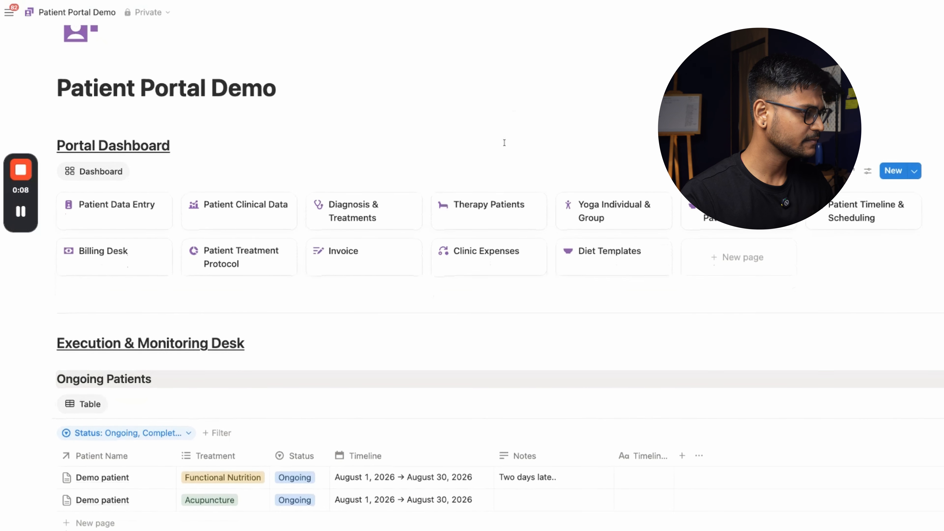
scroll(460, 238, "down", 2)
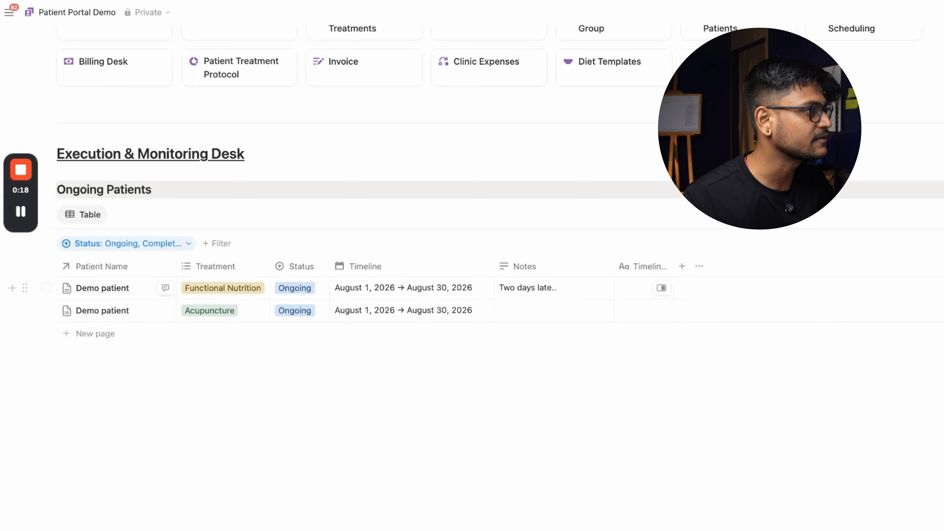
Open the Patient Data Entry page from the dashboard, showing the Patient Enrolment form builder in full-page view.
scroll(107, 252, "up", 7)
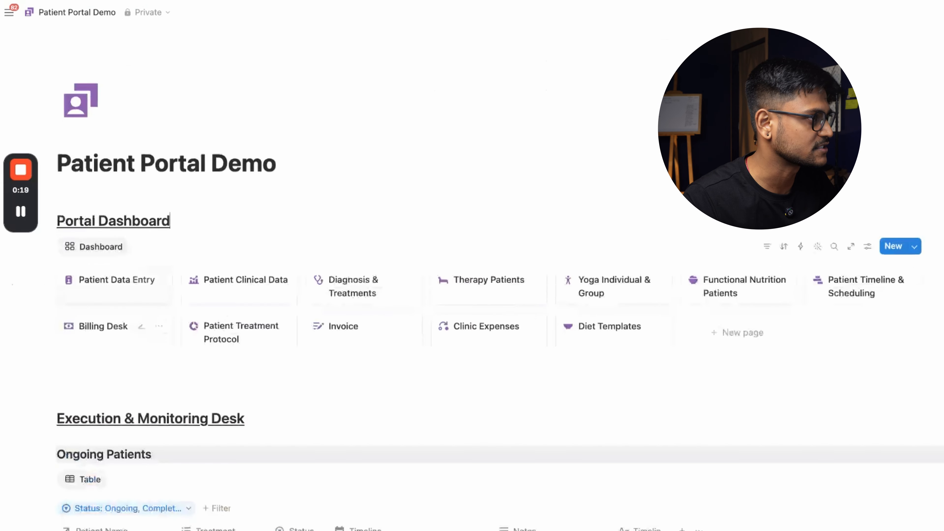
left_click(101, 292)
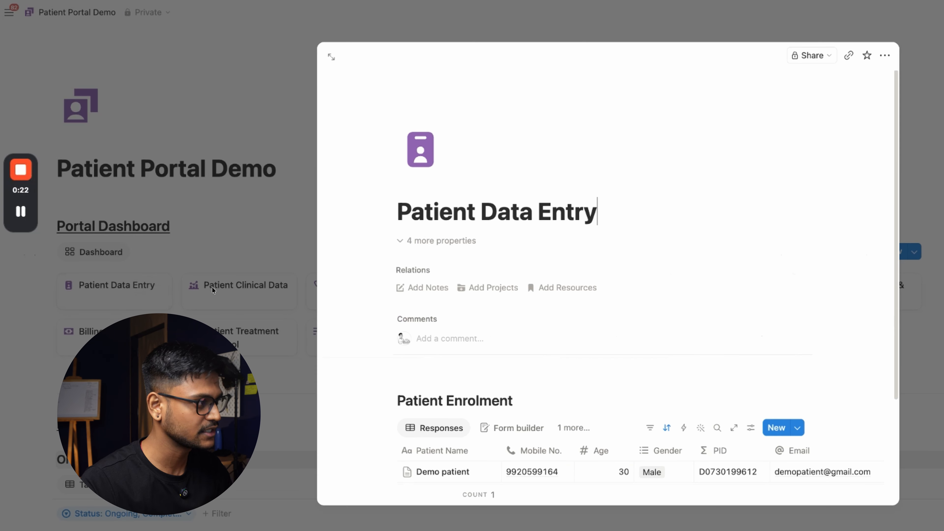
scroll(482, 246, "down", 3)
left_click(513, 312)
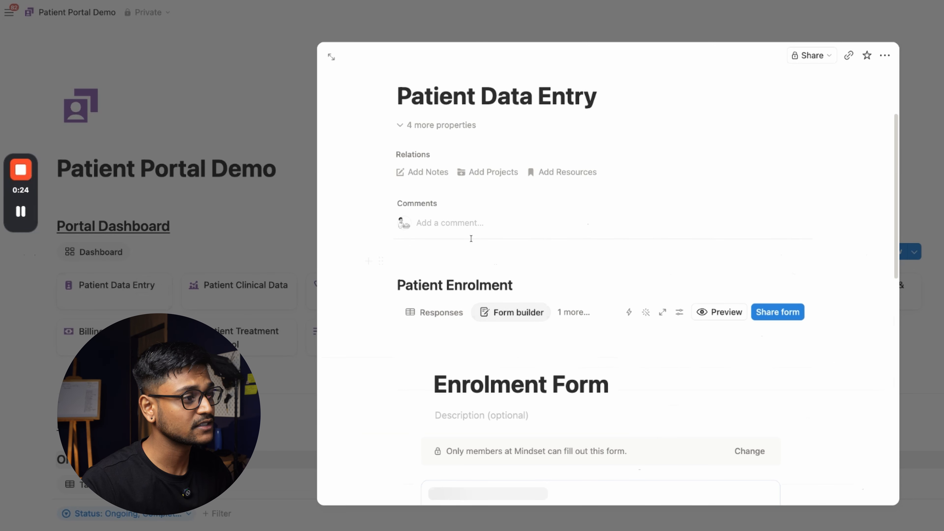
left_click(332, 57)
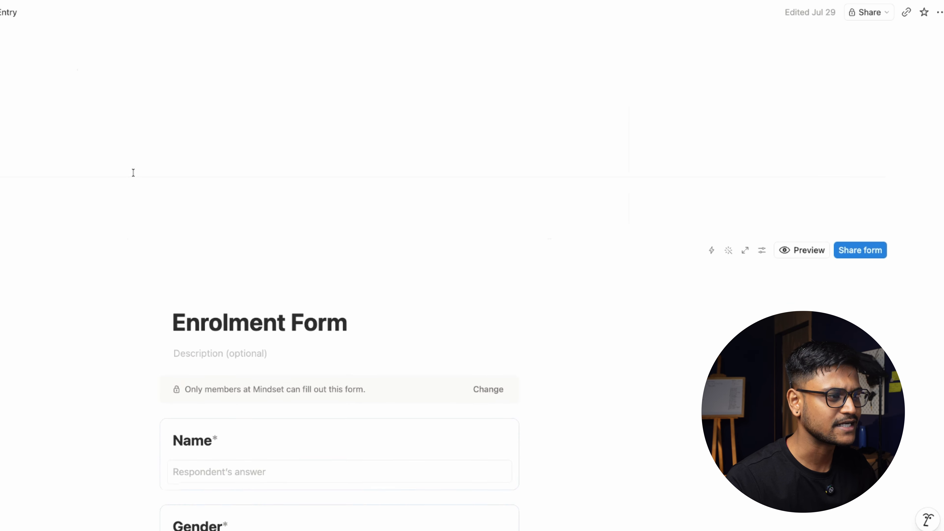
View the Enrolment Form's sharing options and close them again.
scroll(133, 173, "down", 5)
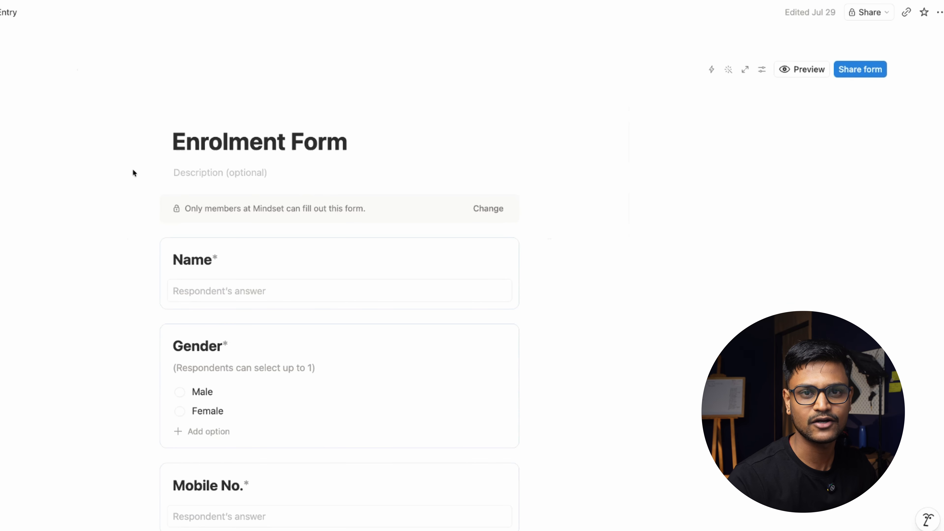
scroll(138, 171, "down", 2)
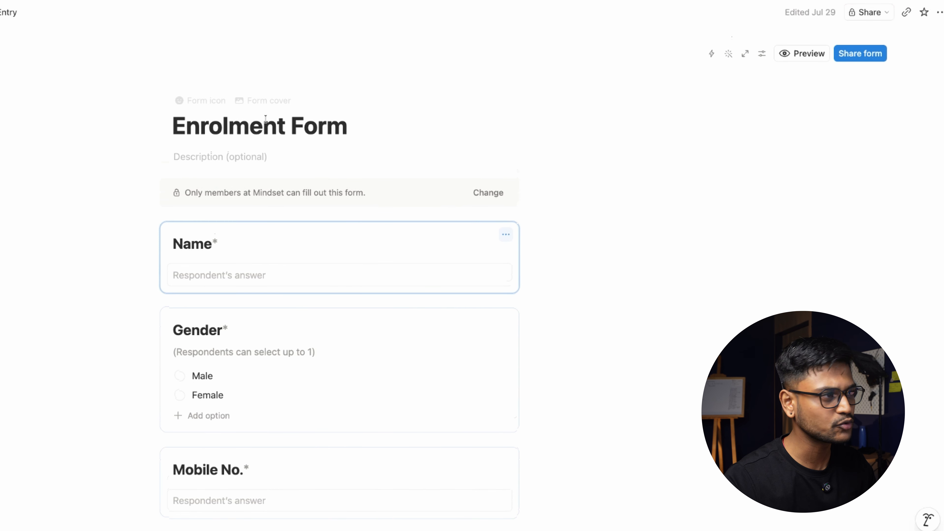
left_click(842, 60)
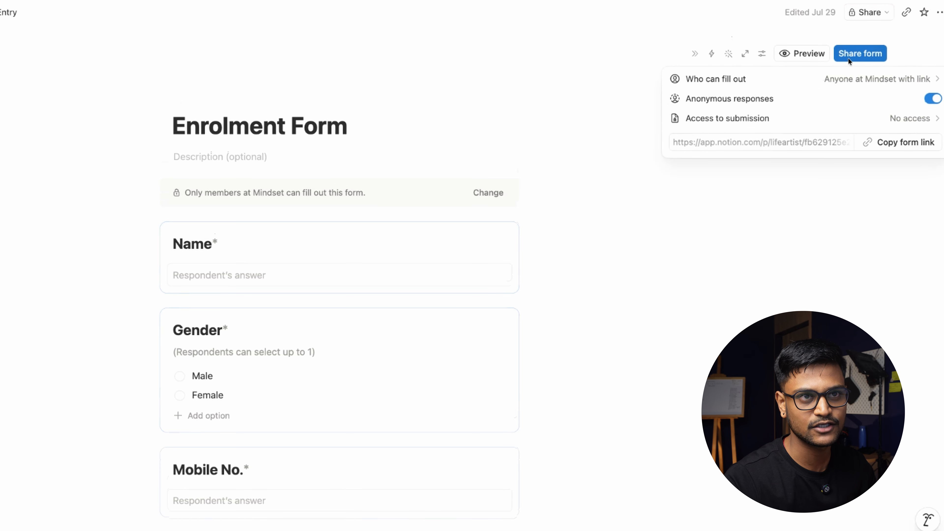
left_click(331, 124)
Look through the Enrolment Form's questions, from the name field past the date of birth field.
scroll(335, 168, "down", 5)
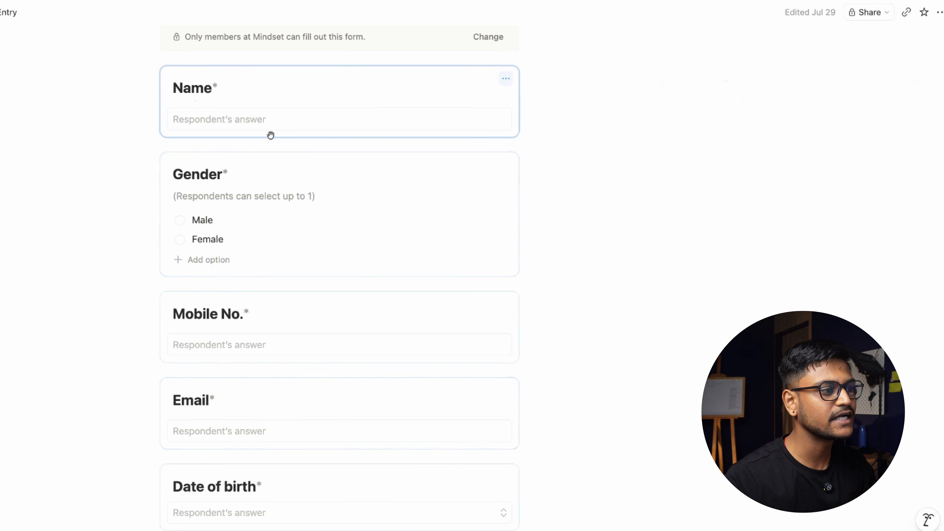
scroll(270, 137, "down", 5)
scroll(269, 141, "up", 7)
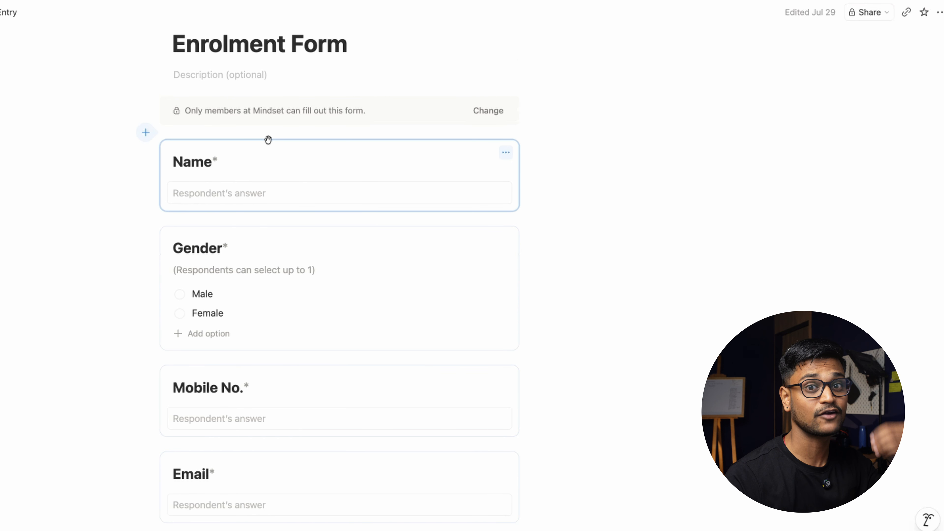
Return to the Patient Enrolment responses and review the Demo patient record in side peek, from diagnostic tests down to the Billing Desk.
scroll(240, 150, "up", 10)
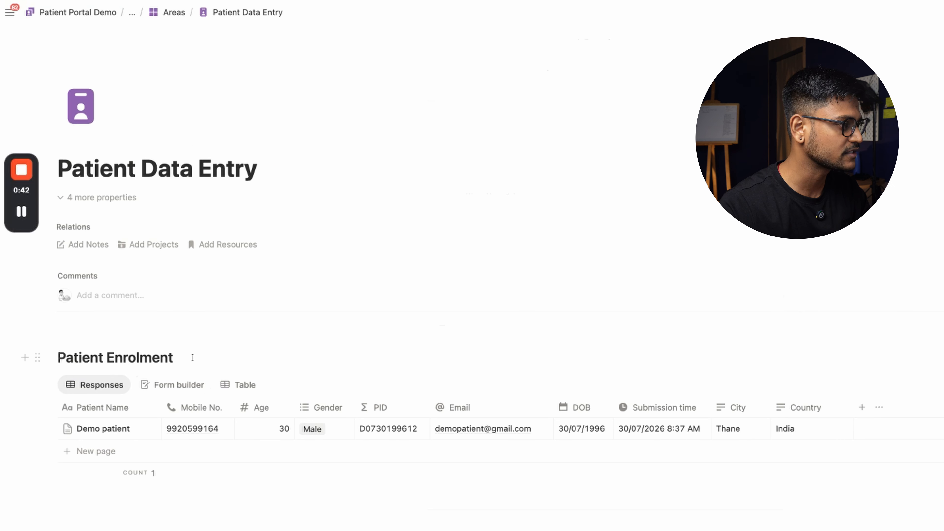
scroll(167, 328, "down", 3)
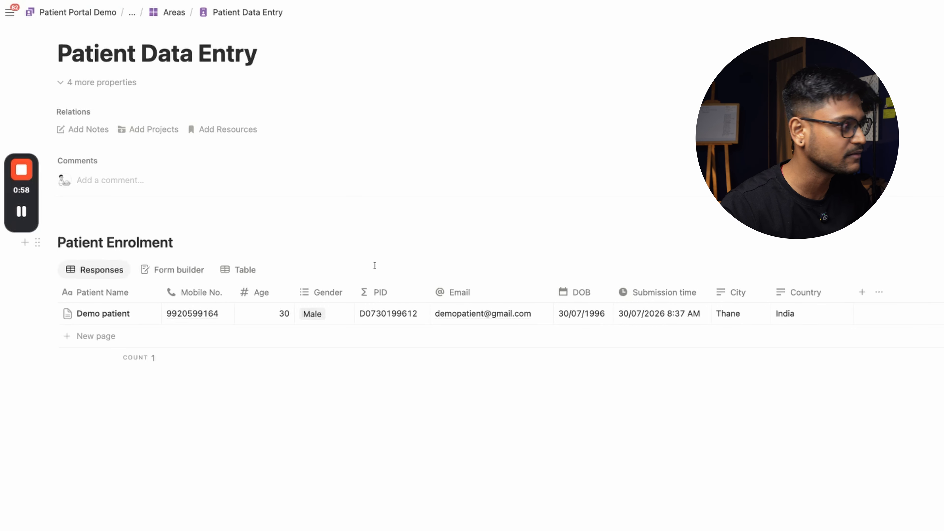
mouse_move(125, 316)
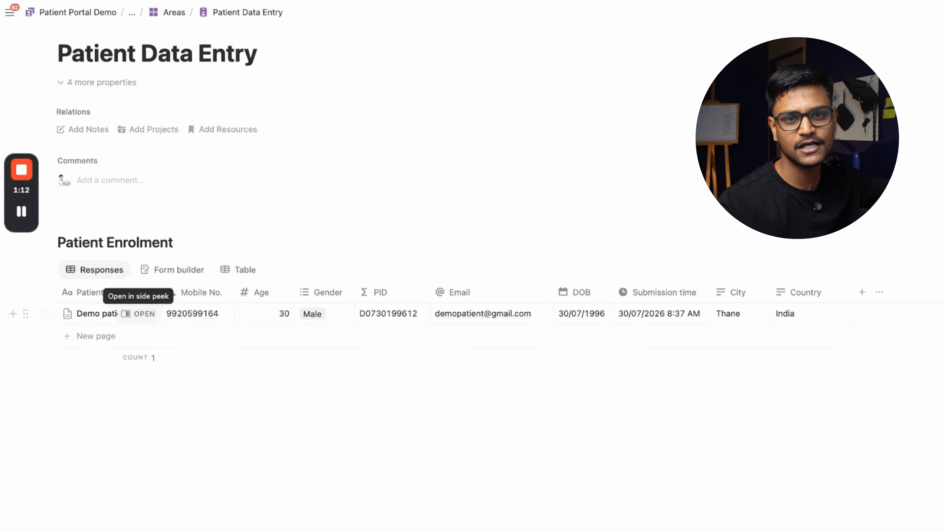
left_click(138, 314)
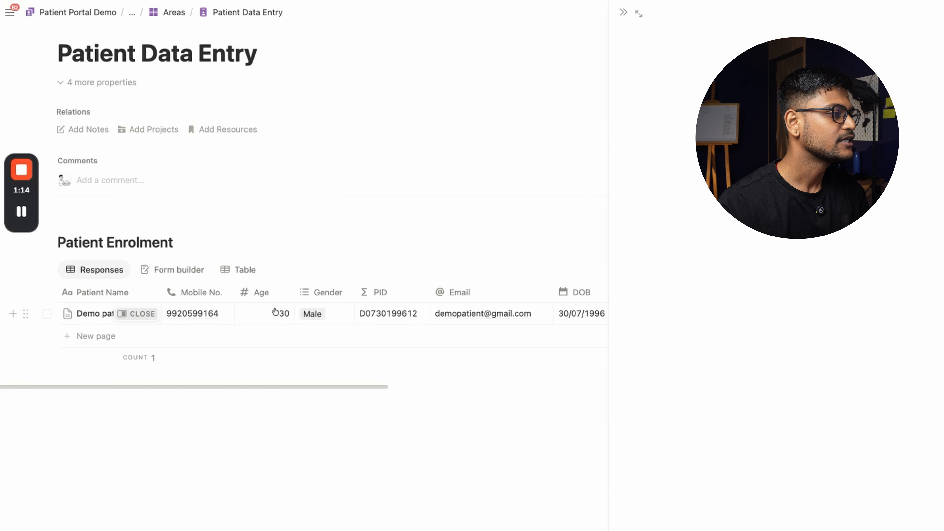
scroll(385, 234, "down", 5)
scroll(384, 235, "down", 1)
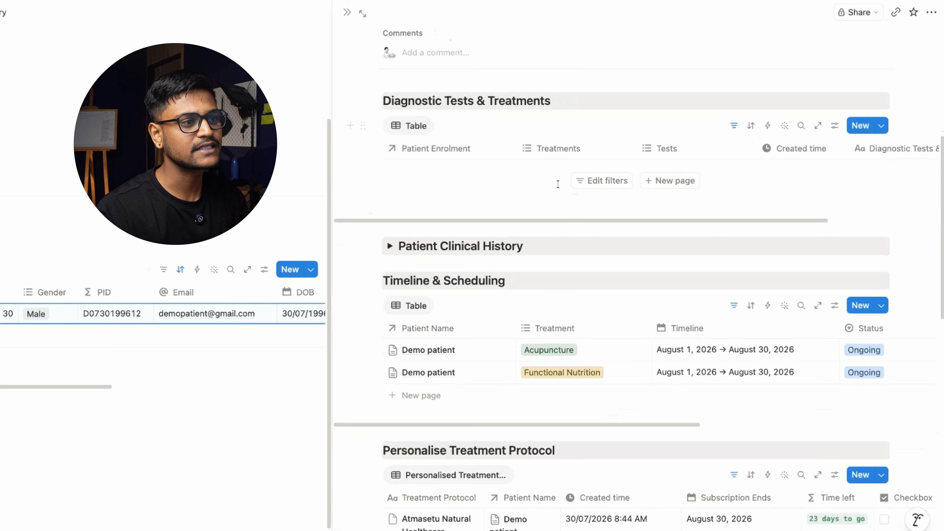
scroll(444, 186, "down", 15)
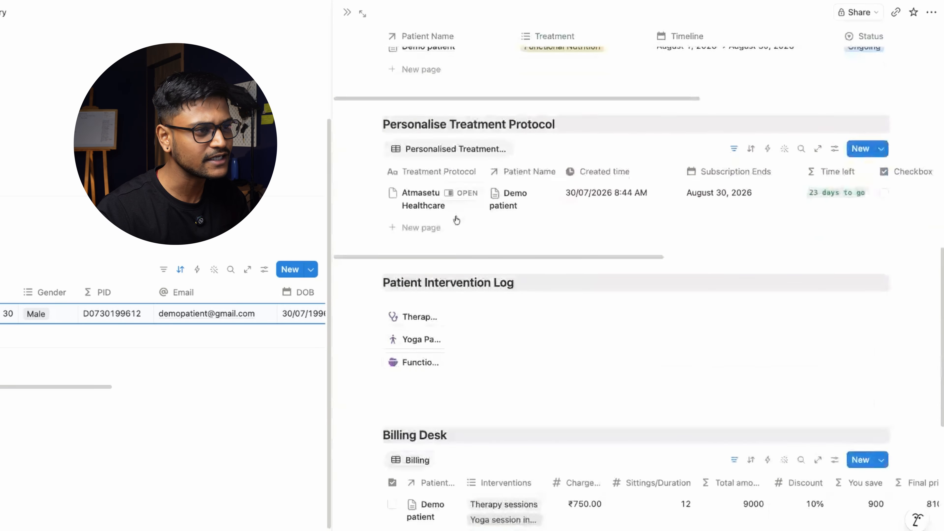
scroll(494, 268, "up", 18)
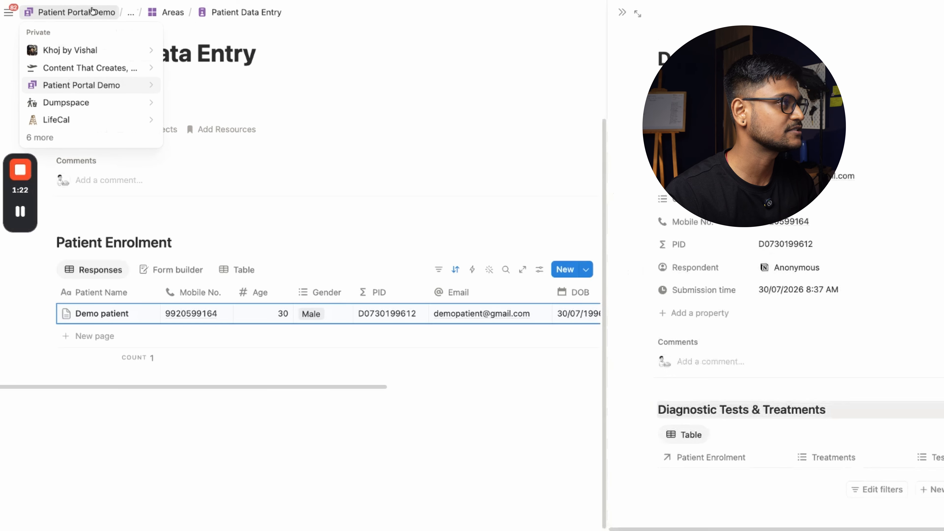
Go back to the Patient Portal Demo page and open Patient Clinical Data in full-page view to examine its Clinical Data table.
left_click(91, 12)
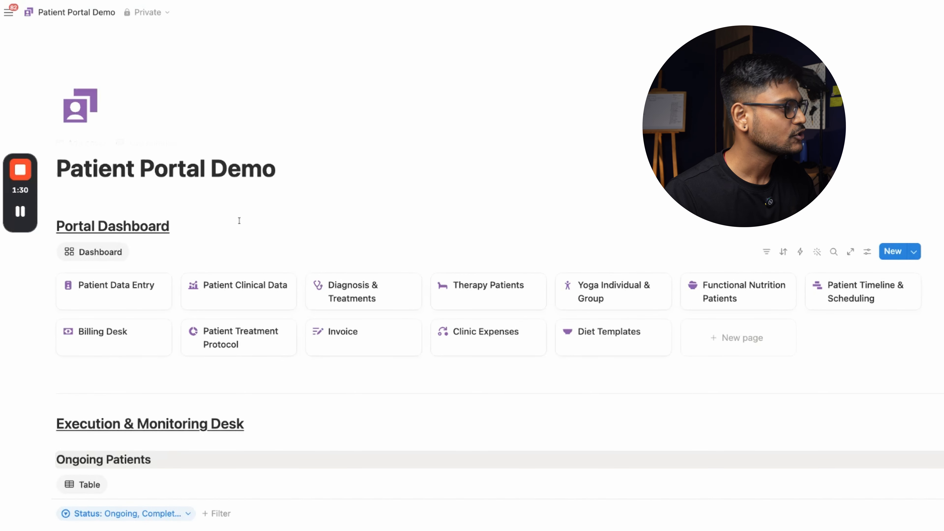
left_click(233, 287)
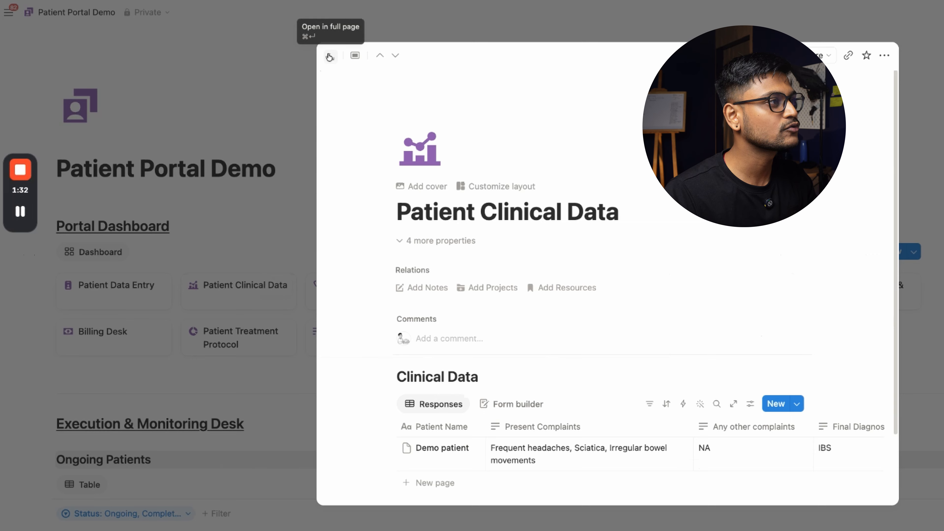
left_click(331, 57)
scroll(357, 82, "down", 3)
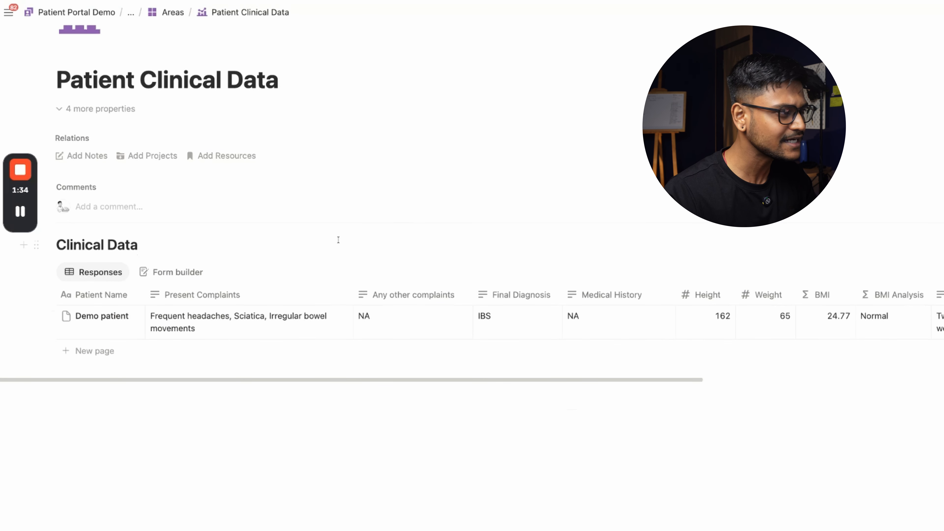
Show the Clinical Data form in the form builder and look over its first questions.
left_click(175, 271)
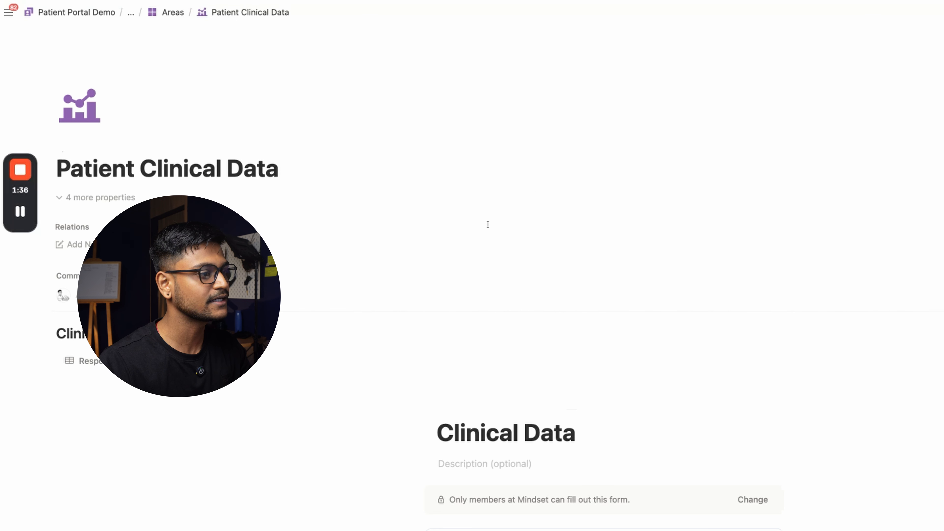
scroll(487, 223, "down", 10)
scroll(430, 105, "up", 3)
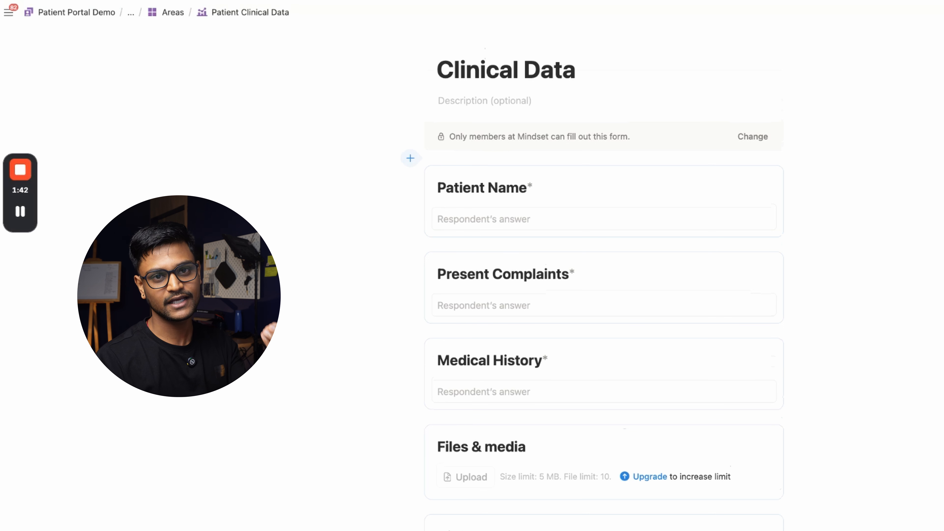
scroll(491, 151, "down", 1)
scroll(491, 170, "up", 3)
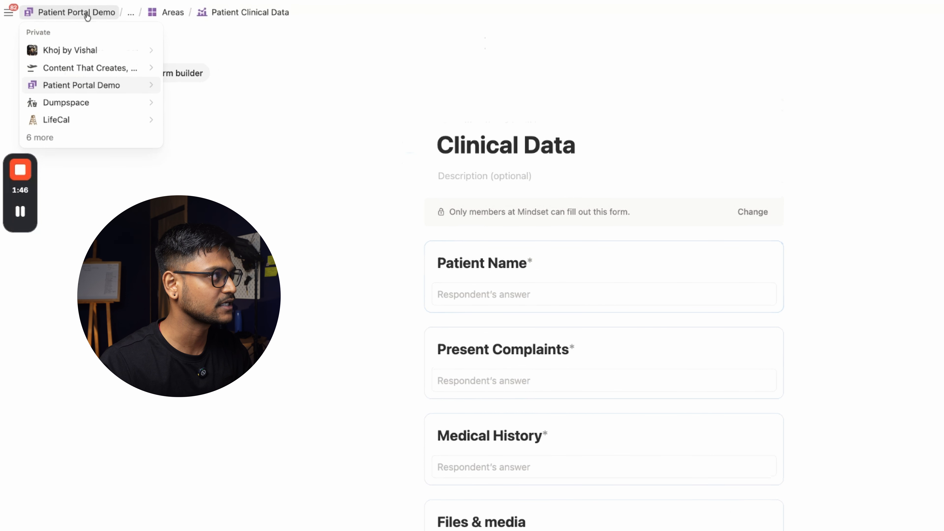
Return to the Patient Portal Demo page and preview Patient Data Entry down to its Patient Enrolment table.
left_click(76, 12)
left_click(100, 265)
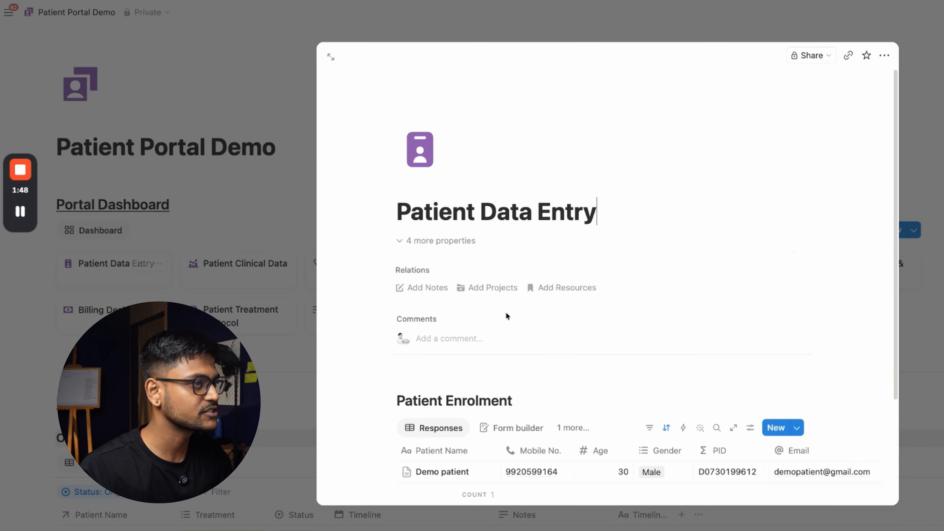
scroll(617, 310, "down", 3)
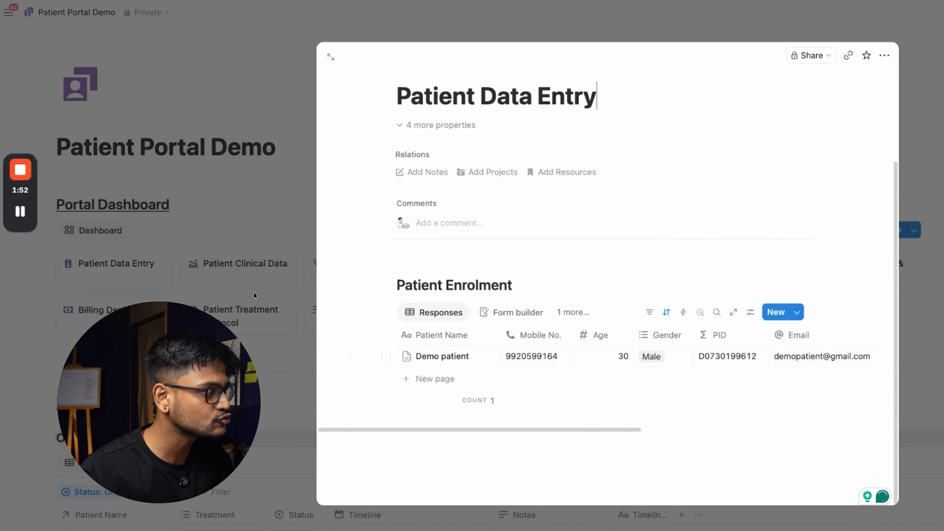
Preview Patient Clinical Data from the Portal Dashboard and look at the first questions of its Clinical Data form.
left_click(227, 267)
left_click(232, 270)
scroll(490, 293, "down", 5)
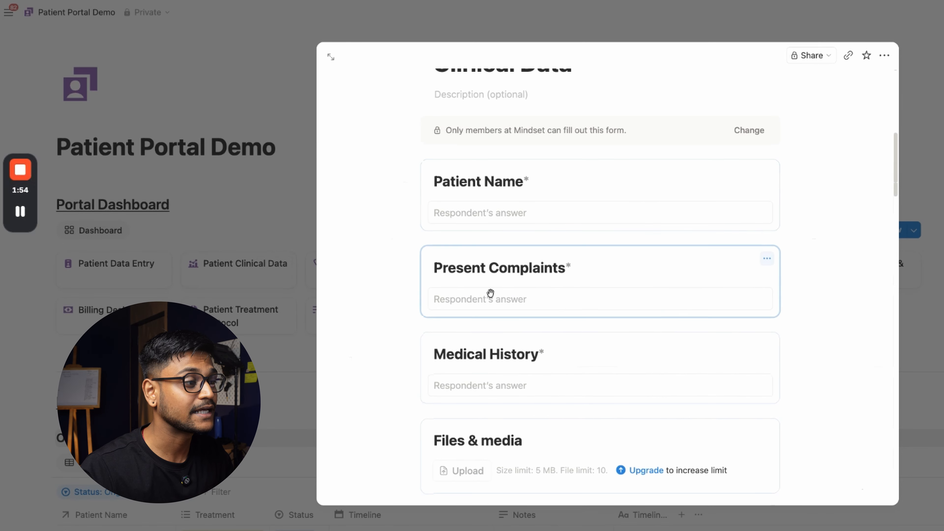
scroll(485, 212, "up", 1)
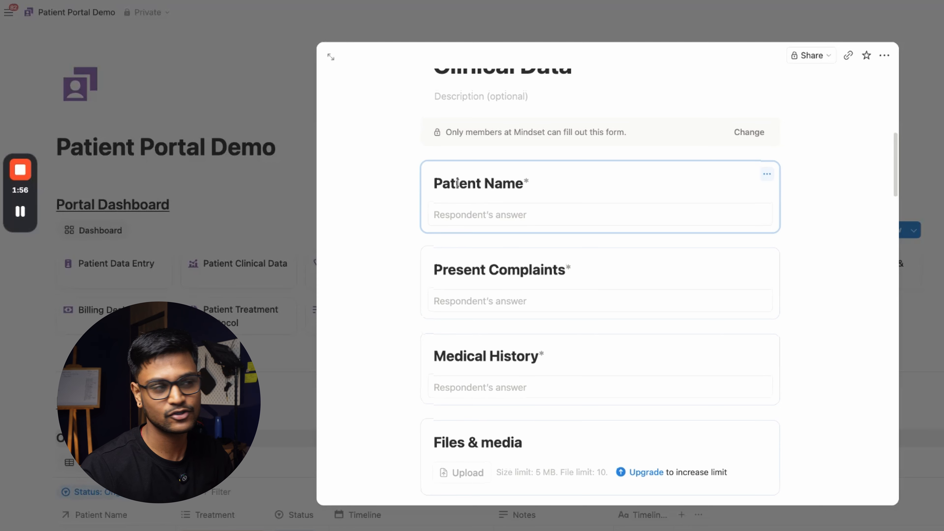
Open Patient Clinical Data in full-page view and examine the form's questions from Patient Name to Diet.
left_click(331, 56)
scroll(478, 263, "down", 5)
scroll(477, 268, "down", 7)
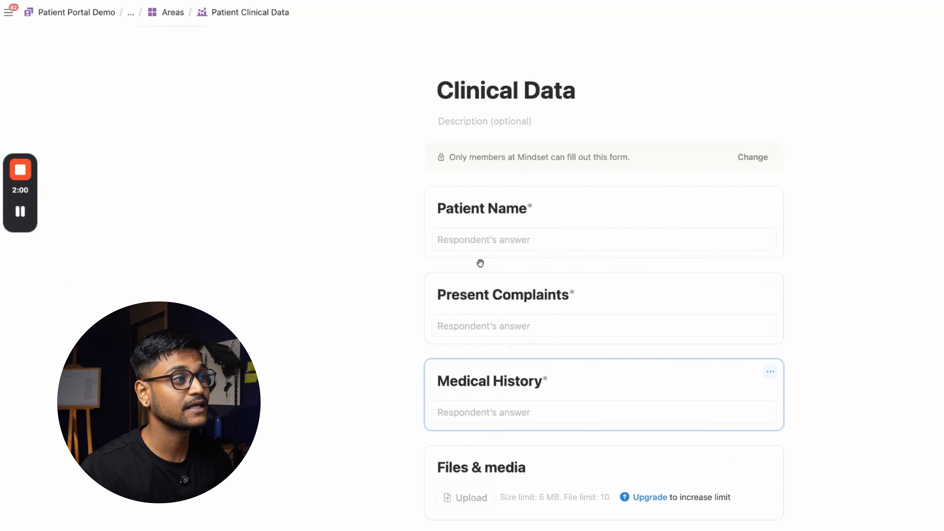
scroll(453, 263, "up", 3)
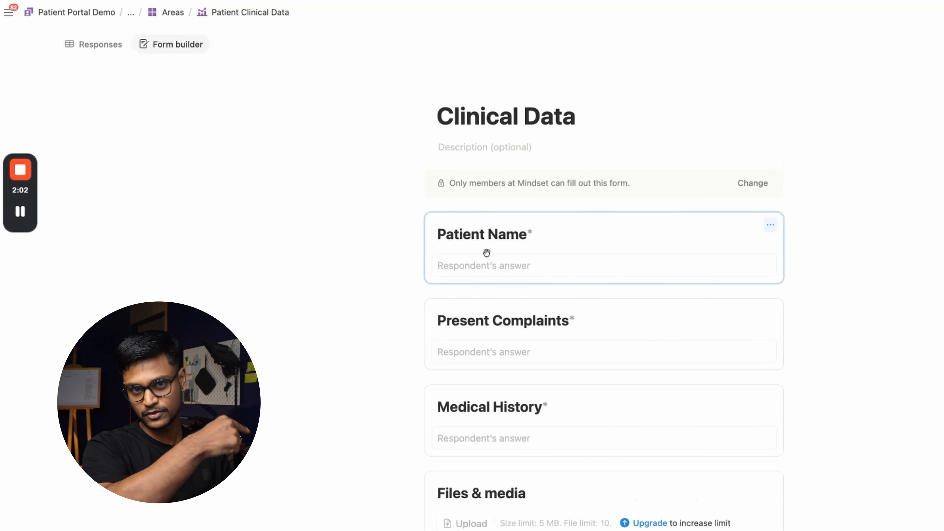
scroll(488, 242, "down", 3)
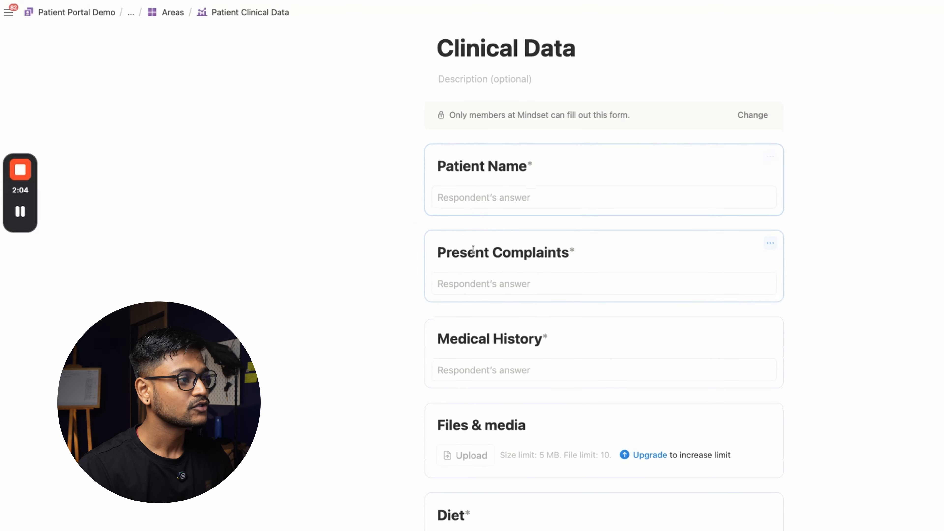
scroll(493, 208, "down", 1)
scroll(491, 214, "down", 2)
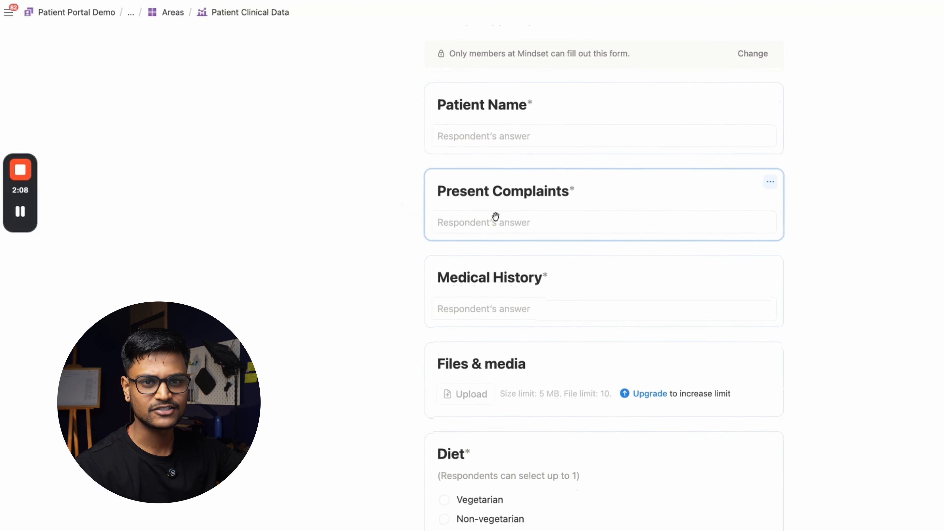
Look through the remaining Clinical Data form questions down to Final Diagnosis, and return to the Responses table.
scroll(495, 216, "down", 15)
scroll(588, 278, "down", 6)
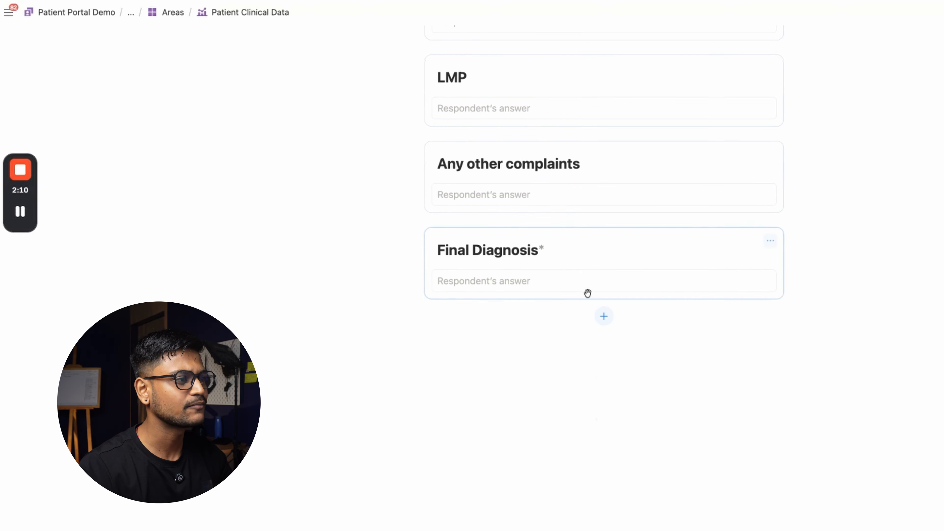
scroll(561, 245, "up", 4)
scroll(561, 244, "up", 20)
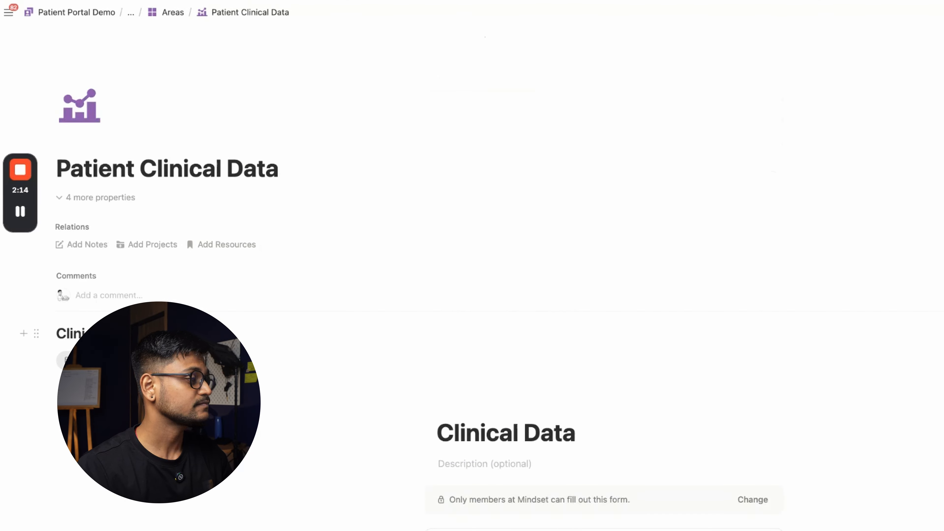
left_click(96, 360)
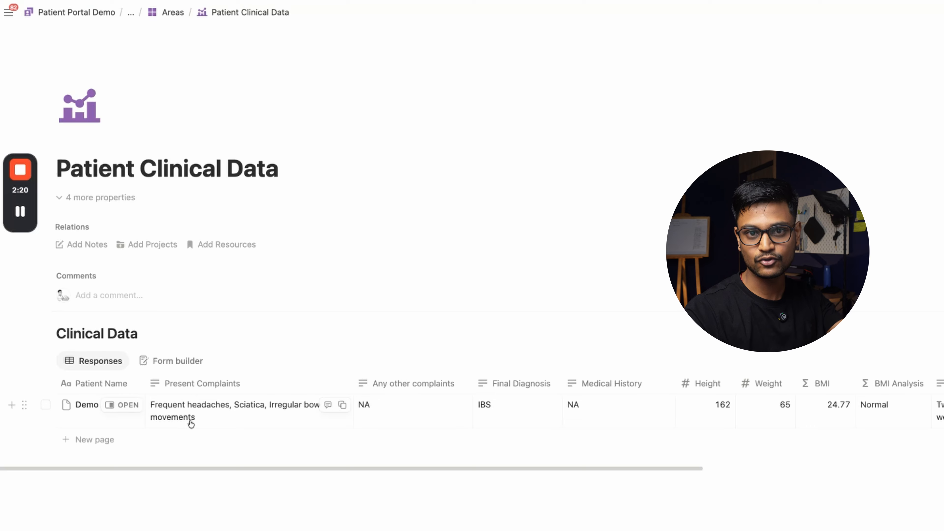
Go back to the Patient Portal Demo page and open Patient Data Entry in full-page view.
left_click(91, 13)
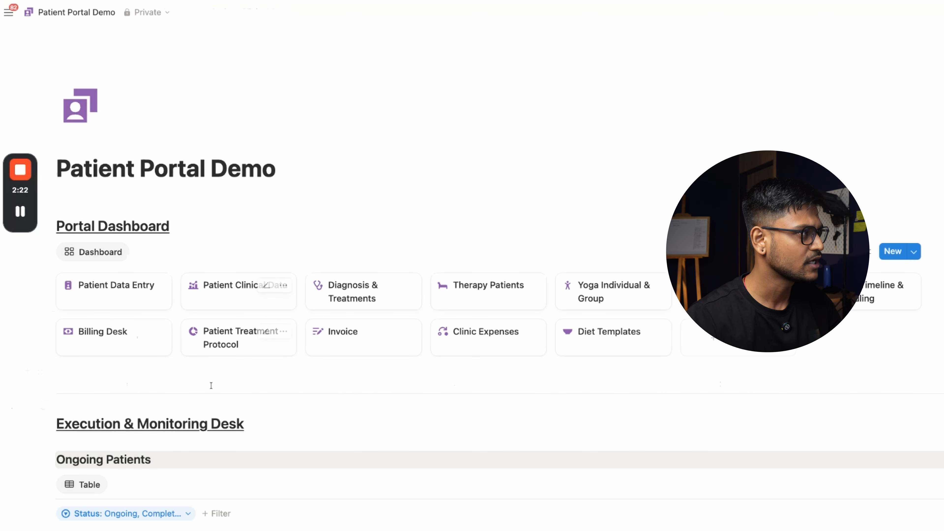
left_click(149, 284)
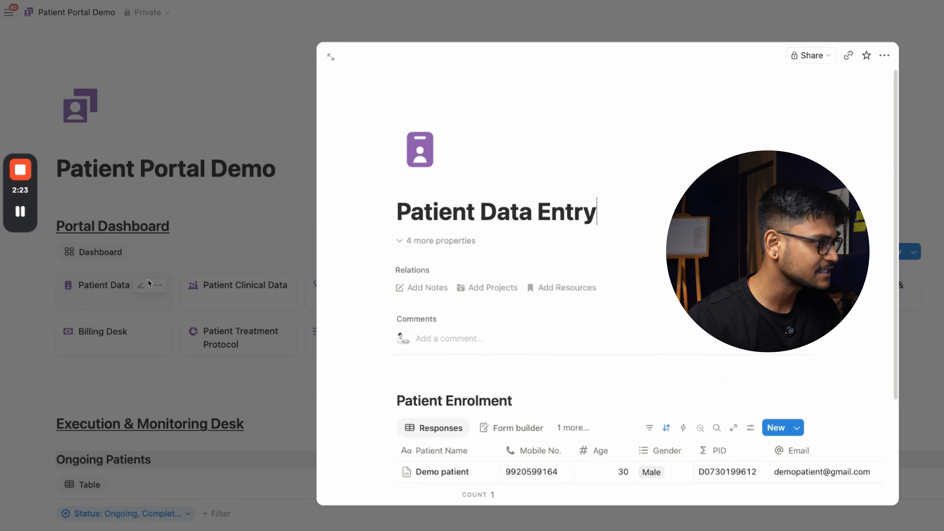
left_click(331, 56)
Open the Demo patient record from Patient Enrolment as a full page and bring its Patient Clinical History section into view.
left_click(126, 314)
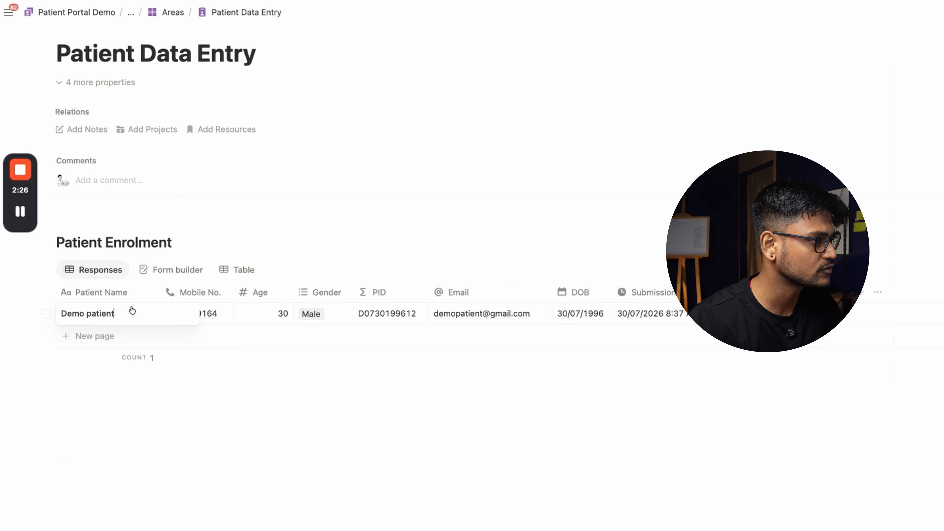
key("Escape")
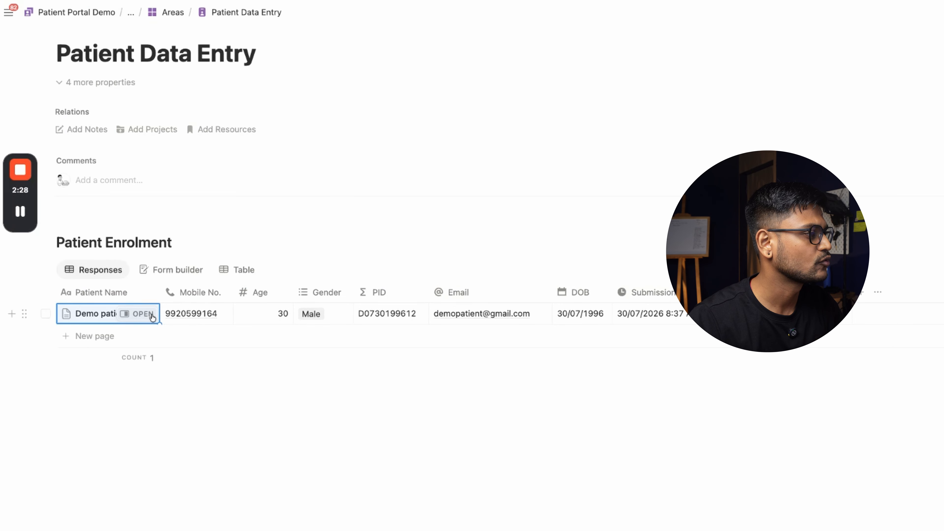
left_click(137, 314)
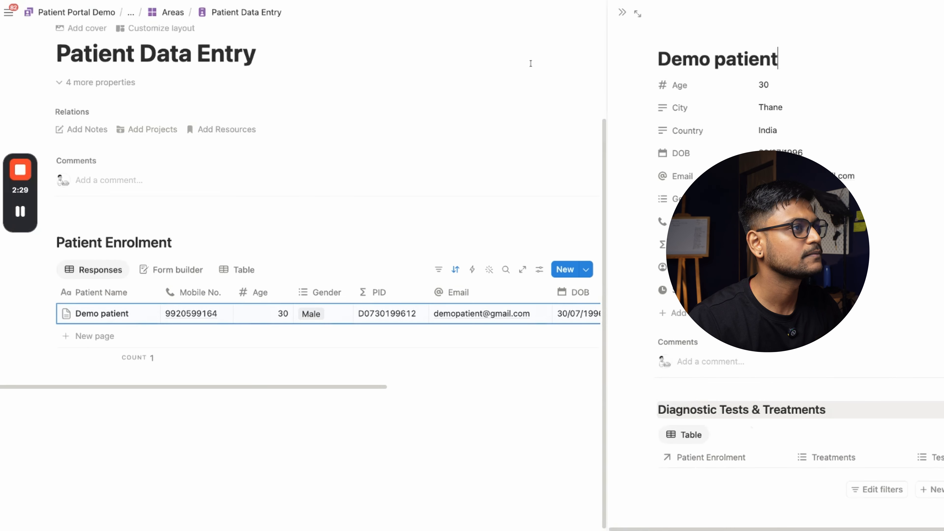
left_click(638, 17)
scroll(467, 225, "down", 15)
scroll(277, 307, "up", 7)
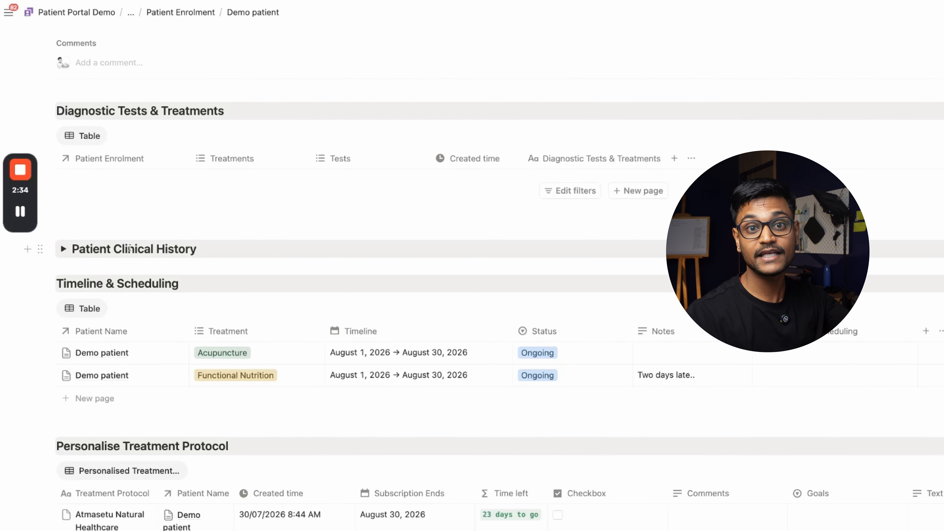
Expand Patient Clinical History, examine the Demo patient's clinical data across all columns, and collapse the section again.
left_click(64, 249)
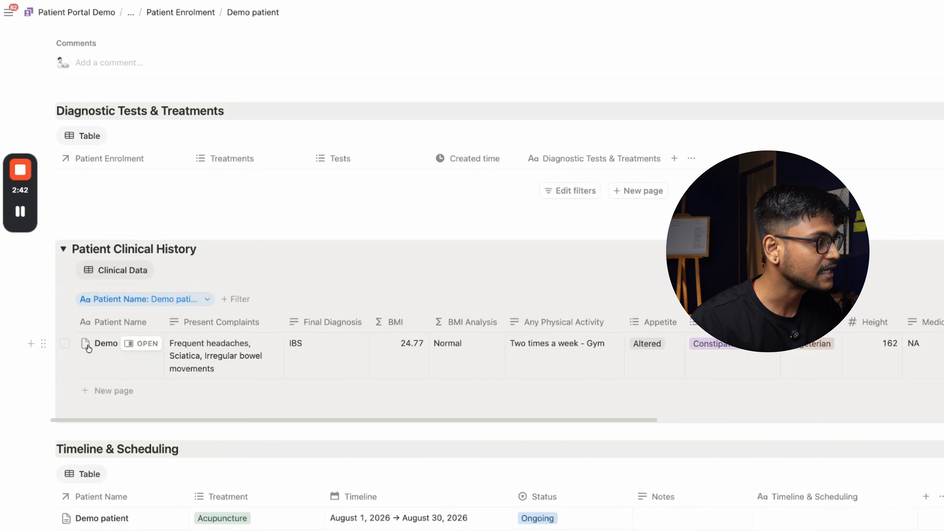
scroll(88, 347, "up", 10)
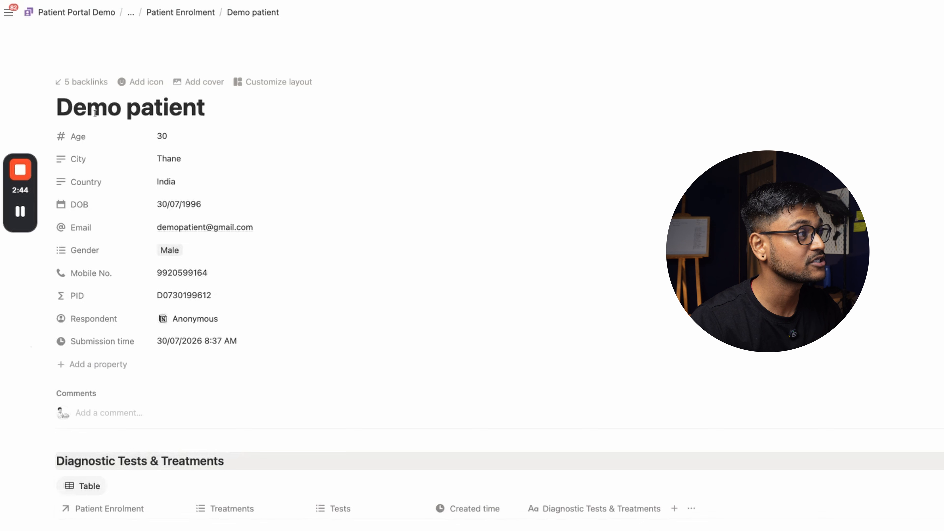
scroll(94, 113, "down", 10)
scroll(241, 193, "up", 4)
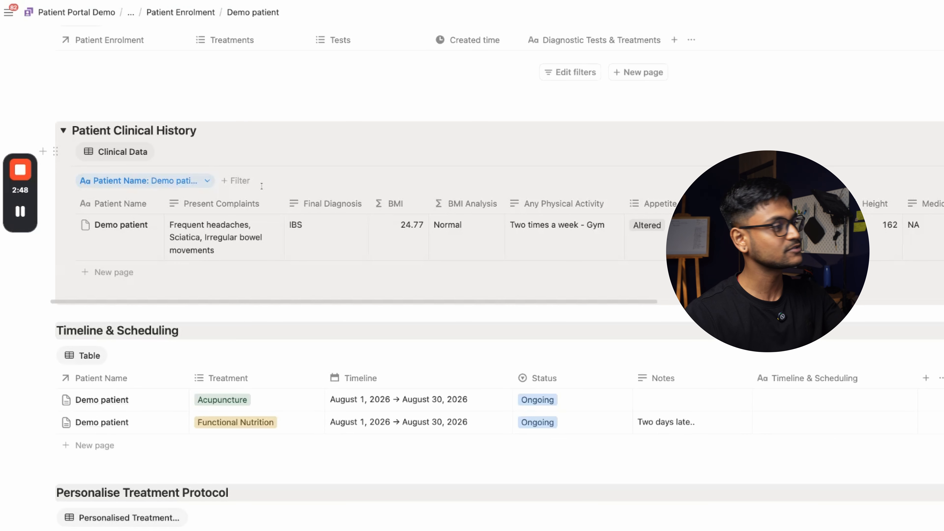
scroll(213, 245, "right", 15)
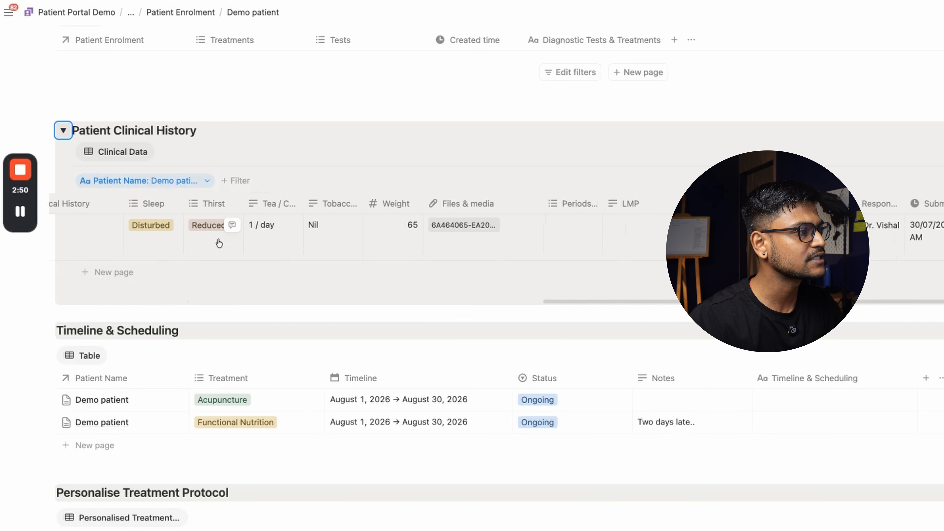
scroll(233, 240, "left", 15)
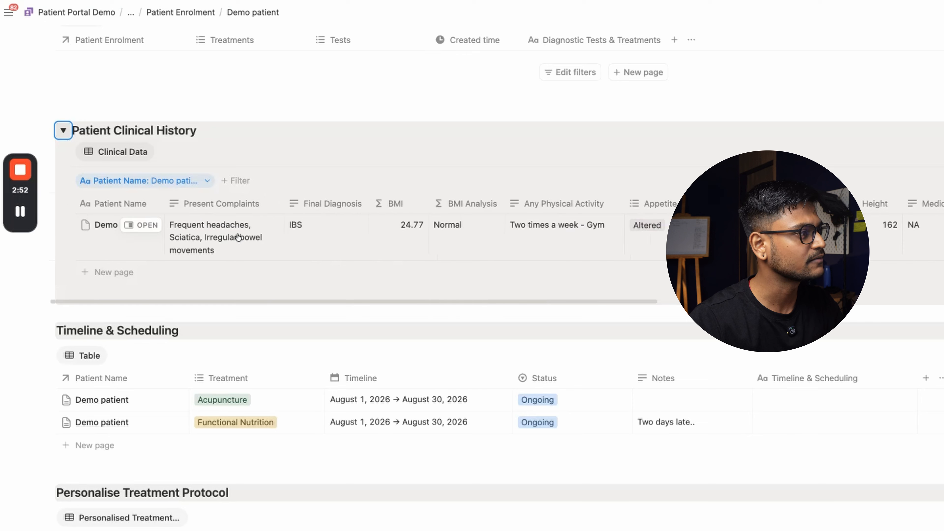
left_click(62, 131)
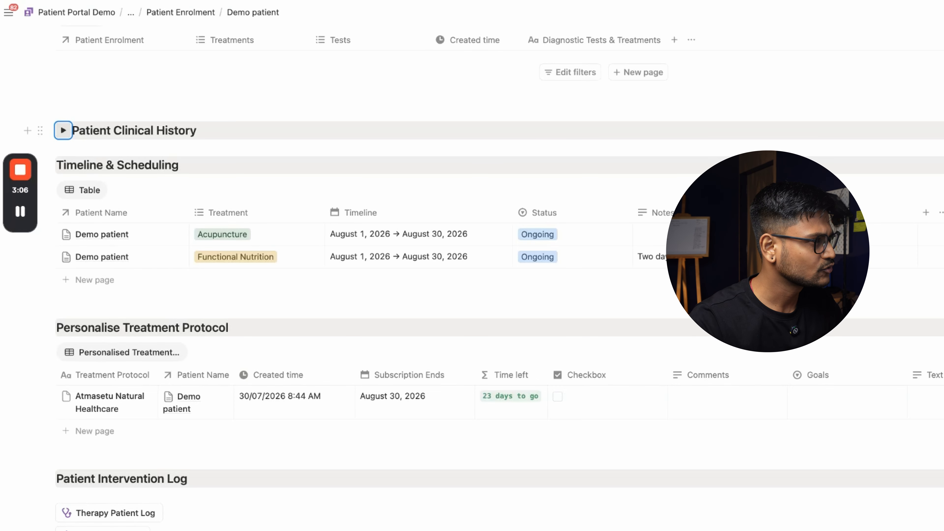
Add a new entry to the Demo patient's Diagnostic Tests & Treatments table.
scroll(404, 184, "up", 5)
scroll(404, 184, "down", 3)
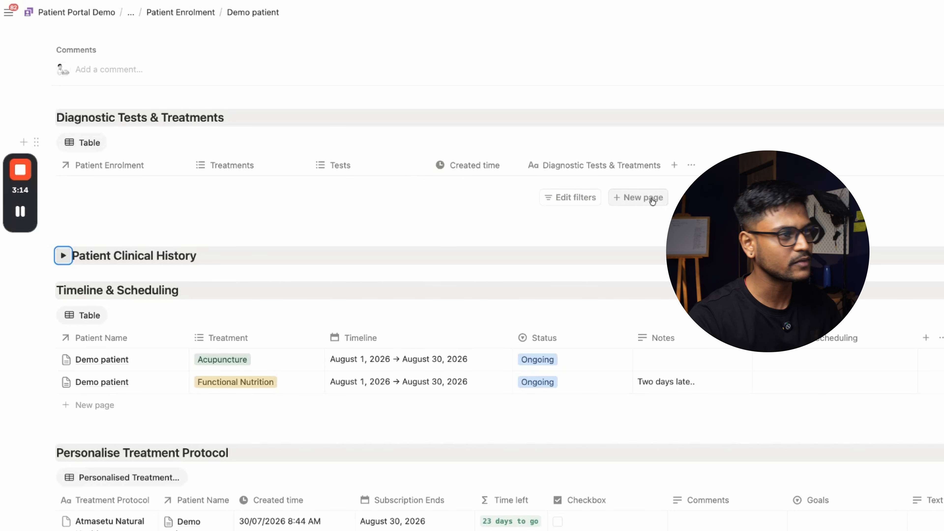
left_click(638, 198)
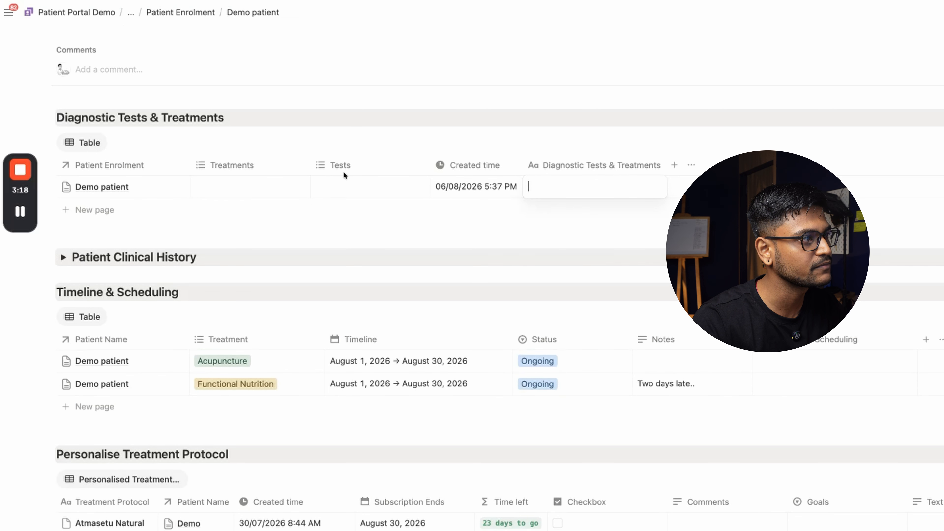
Set the new diagnostic entry's Tests to Lipid Profile, HbA1C, KFT and Thyroid profile.
left_click(348, 184)
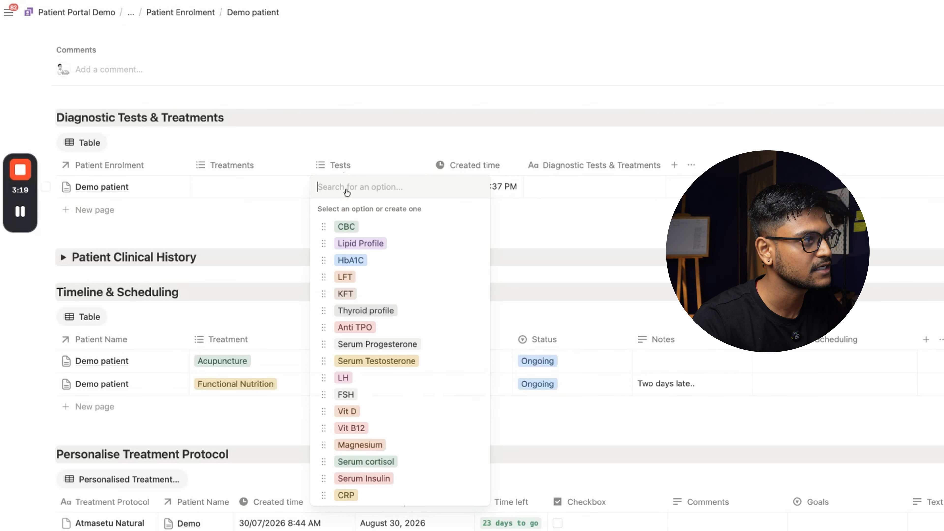
left_click(360, 242)
left_click(355, 261)
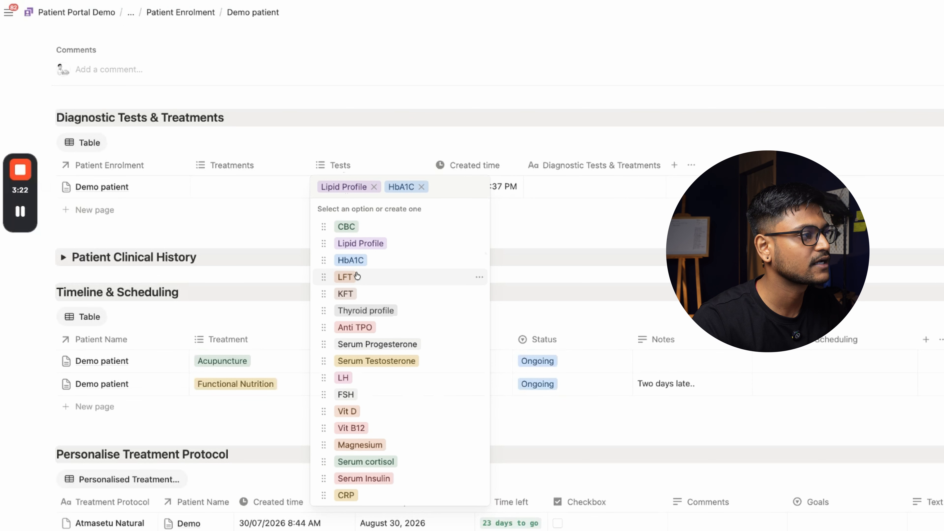
left_click(347, 295)
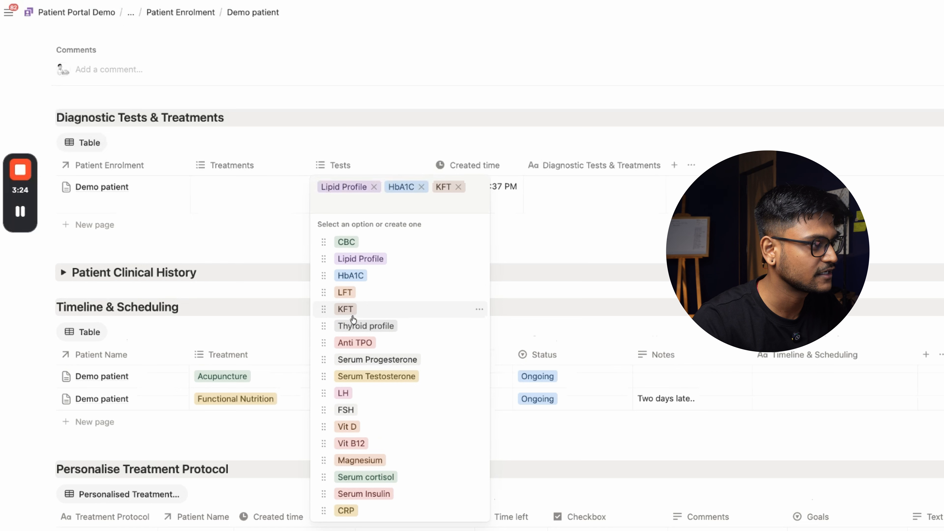
left_click(352, 326)
key("Escape")
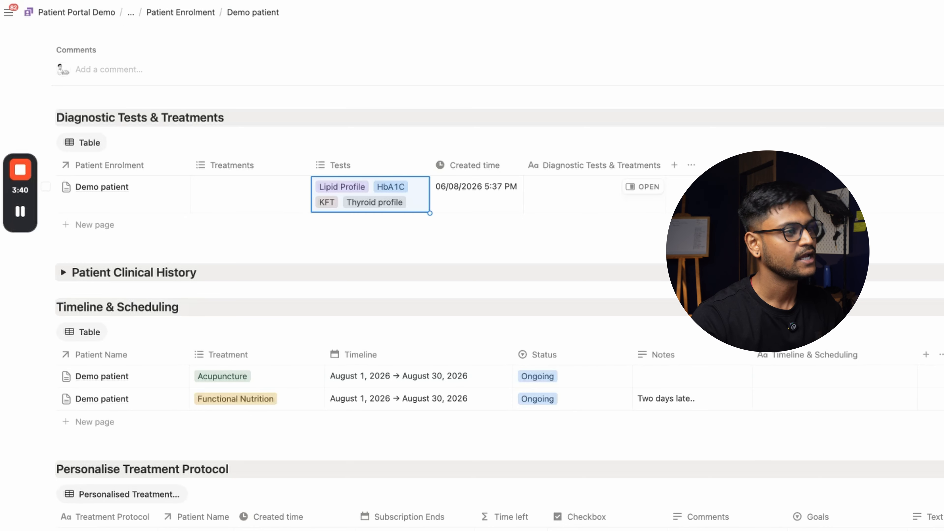
Look over the Demo patient's Timeline & Scheduling, Personalise Treatment Protocol and Patient Intervention Log sections.
scroll(471, 214, "down", 1)
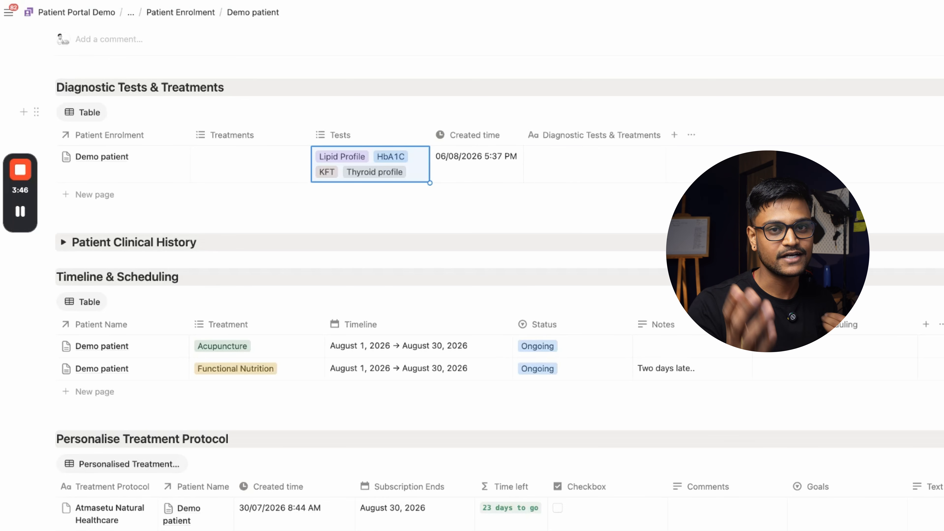
scroll(390, 187, "down", 3)
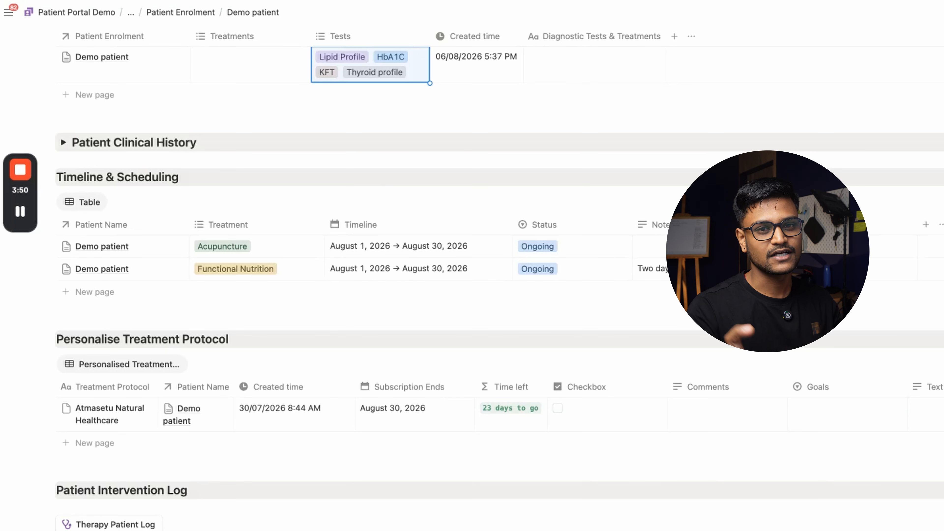
scroll(346, 195, "down", 4)
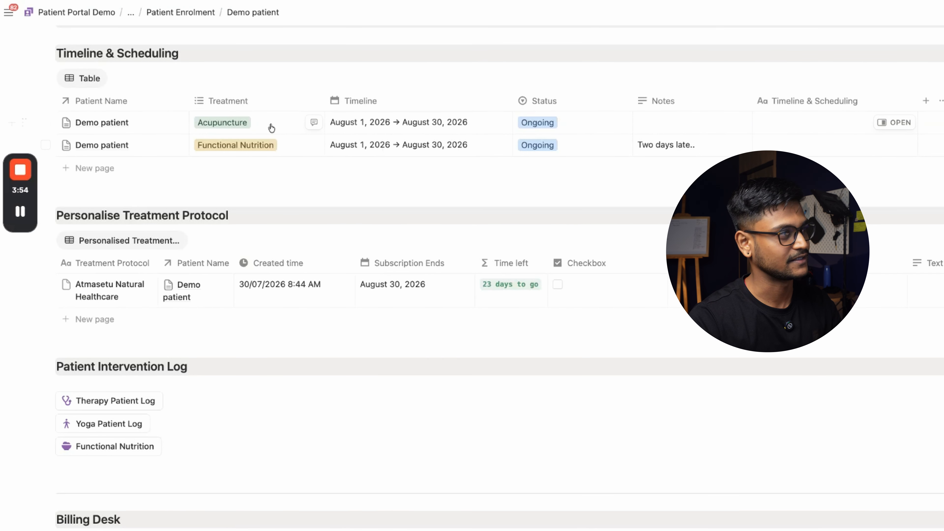
Add Electro-acupuncutre to the Acupuncture entry in Timeline & Scheduling and view the treatment options of the Functional Nutrition entry.
left_click(255, 122)
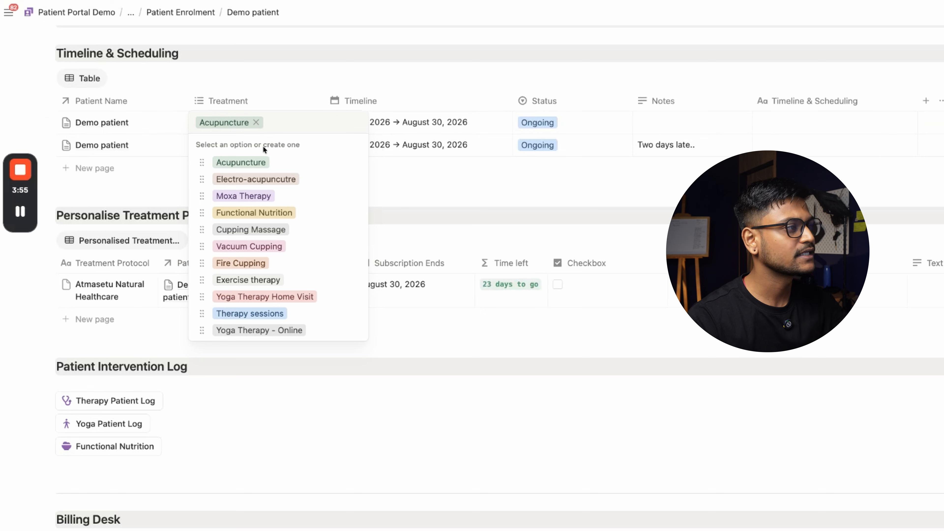
left_click(260, 179)
left_click(266, 86)
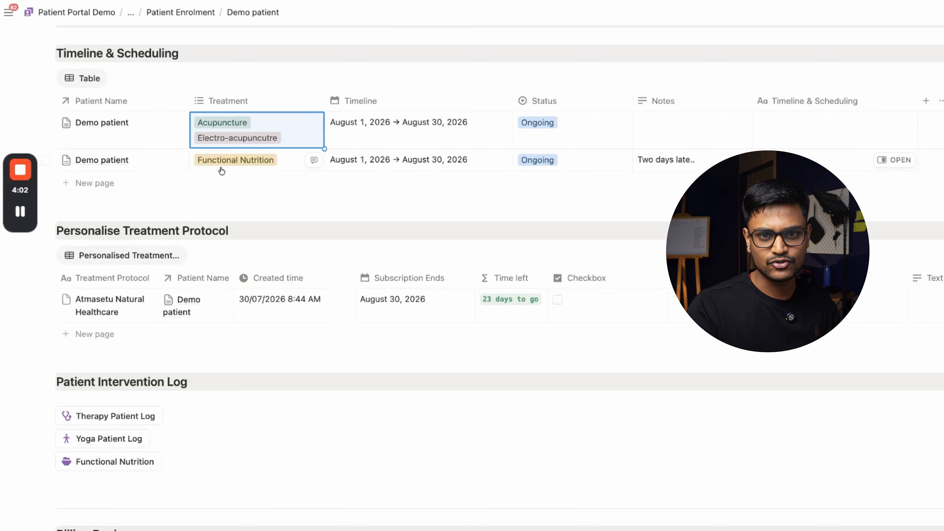
left_click(276, 160)
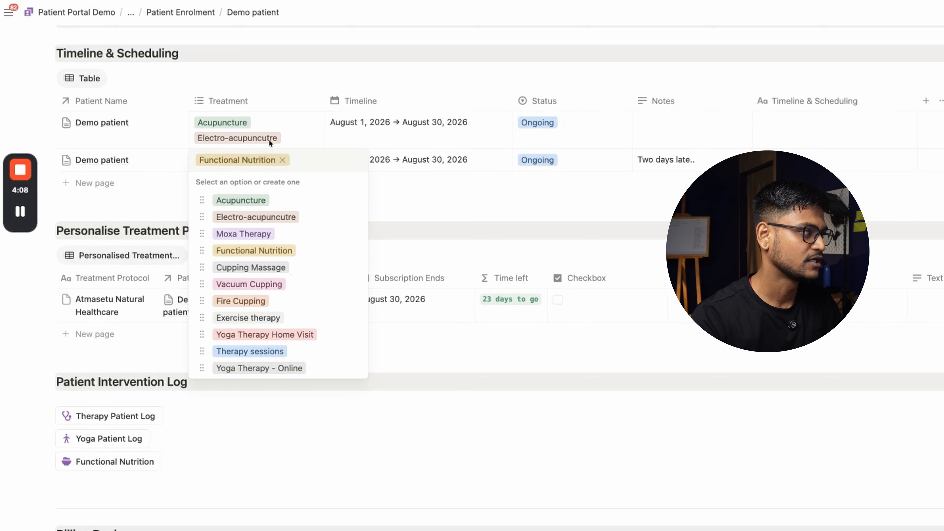
key("Escape")
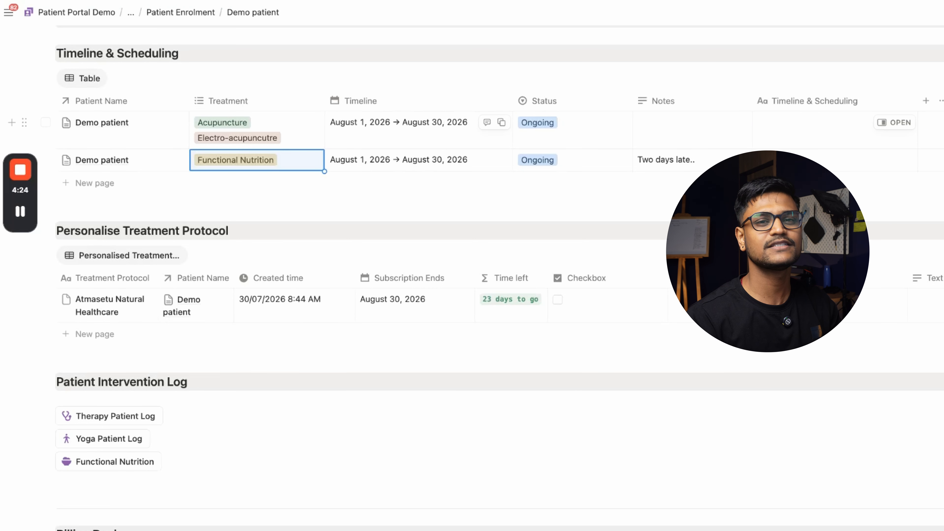
Set a reminder 2 days before (9:00 AM) on the Functional Nutrition entry's timeline and change its status to Paused.
left_click(433, 163)
left_click(436, 188)
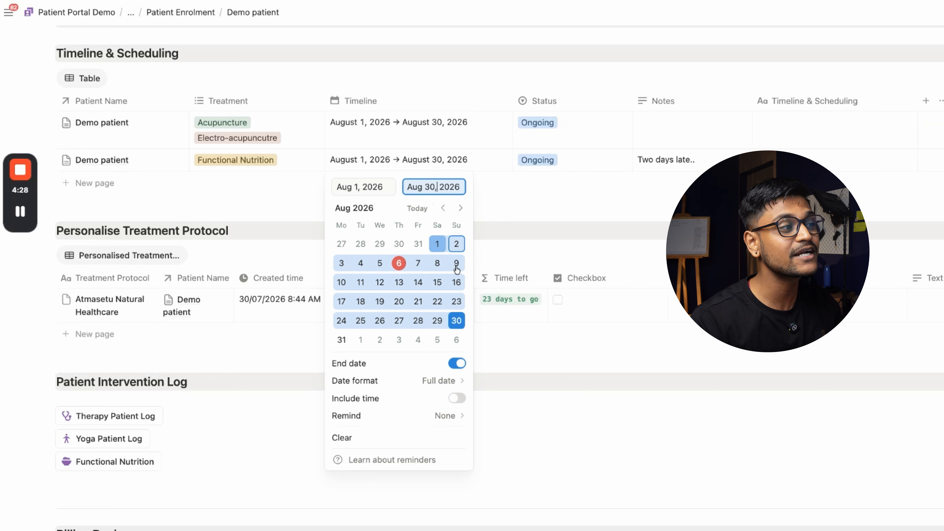
left_click(435, 416)
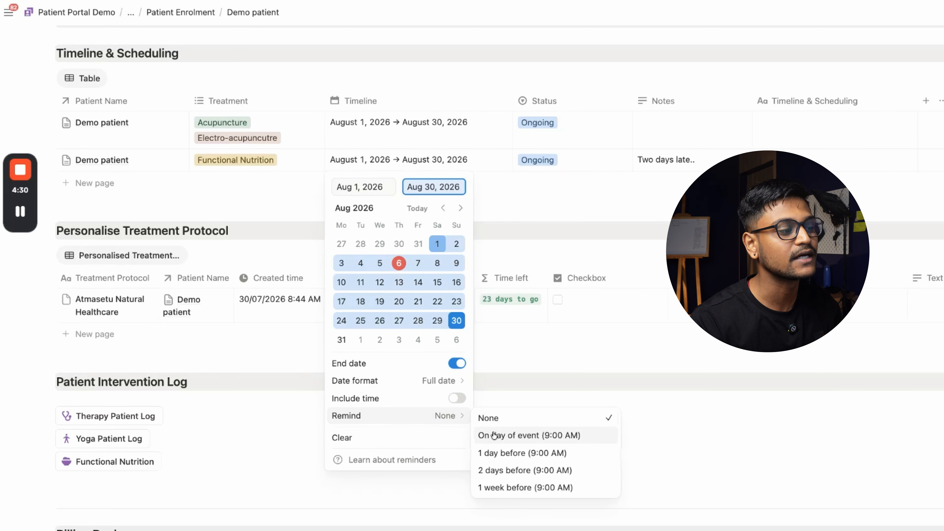
left_click(495, 470)
left_click(503, 213)
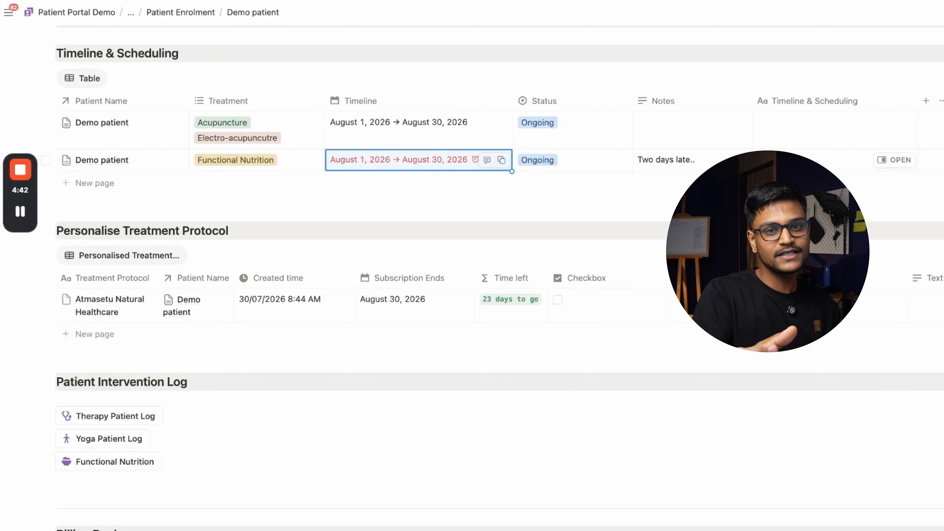
left_click(546, 160)
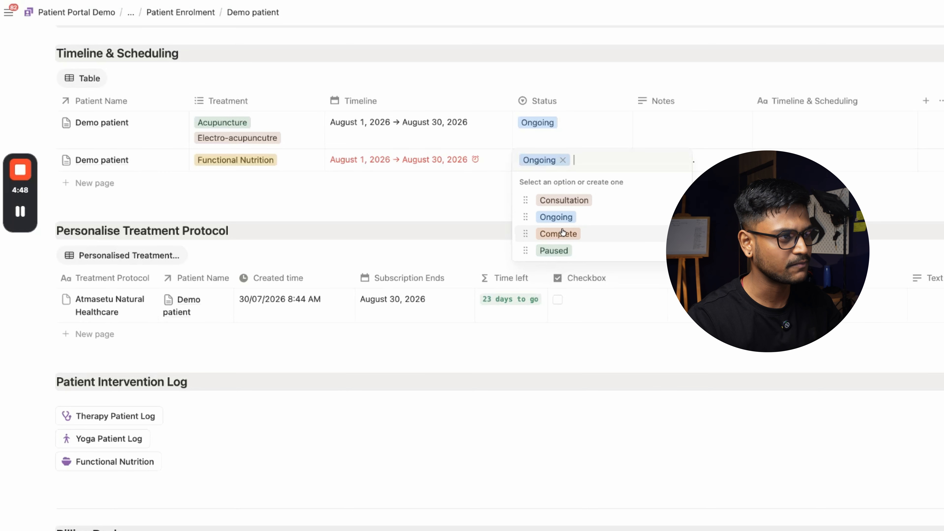
left_click(557, 250)
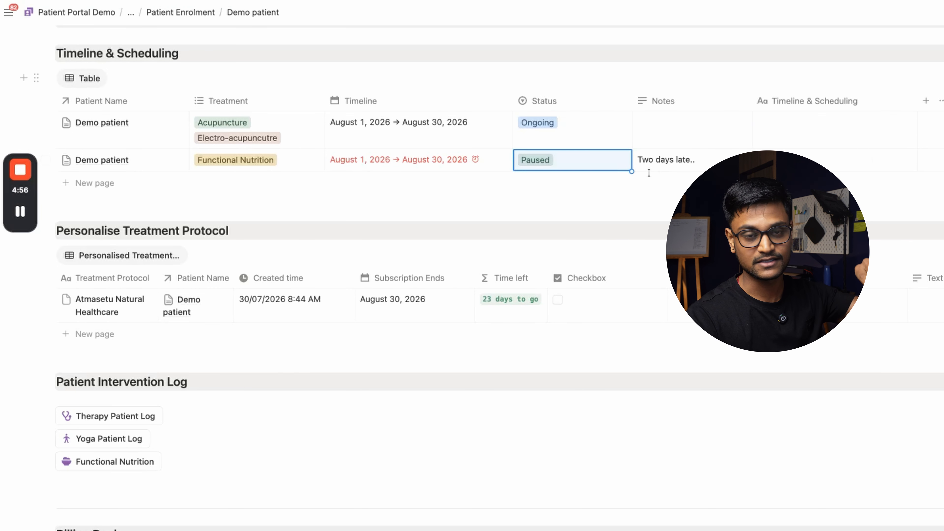
Open the Atmasetu Natural Healthcare treatment protocol page and look through its properties, core principles, supplements and daily goals.
scroll(552, 170, "up", 1)
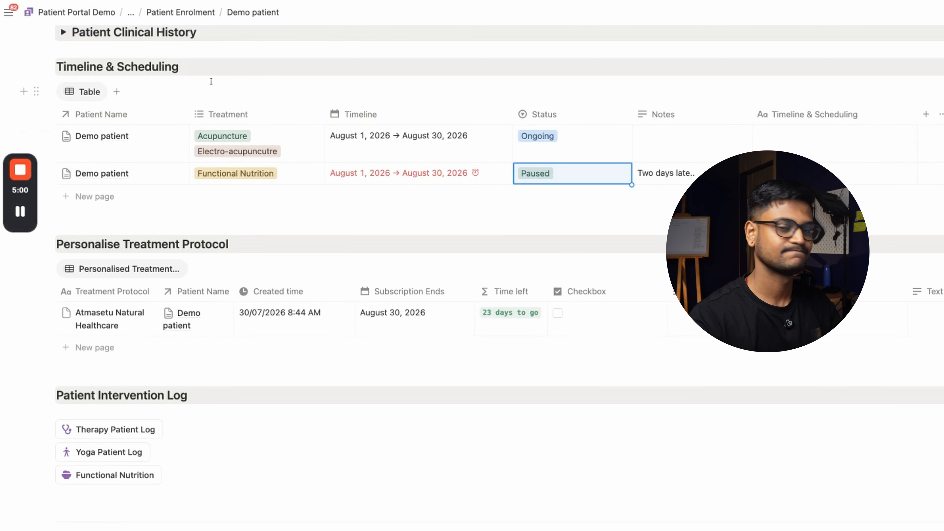
scroll(220, 91, "down", 5)
scroll(220, 91, "up", 2)
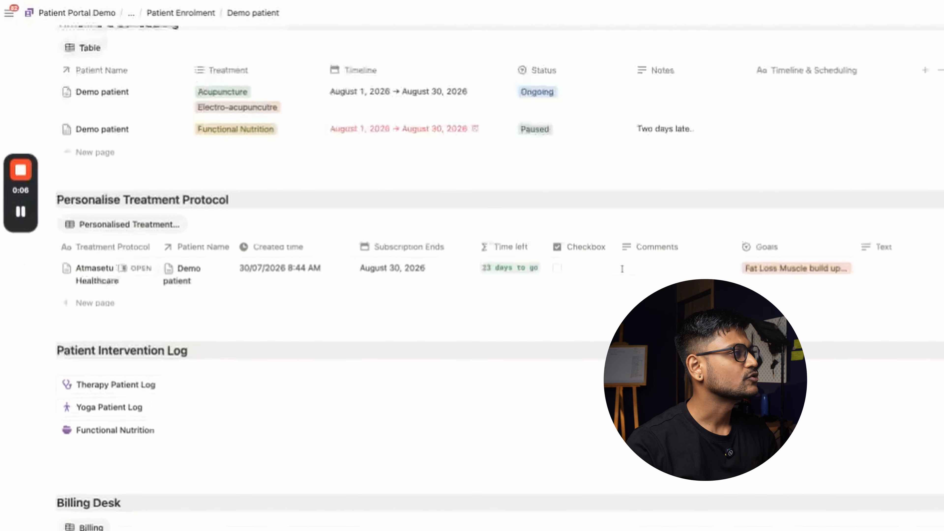
scroll(623, 268, "up", 1)
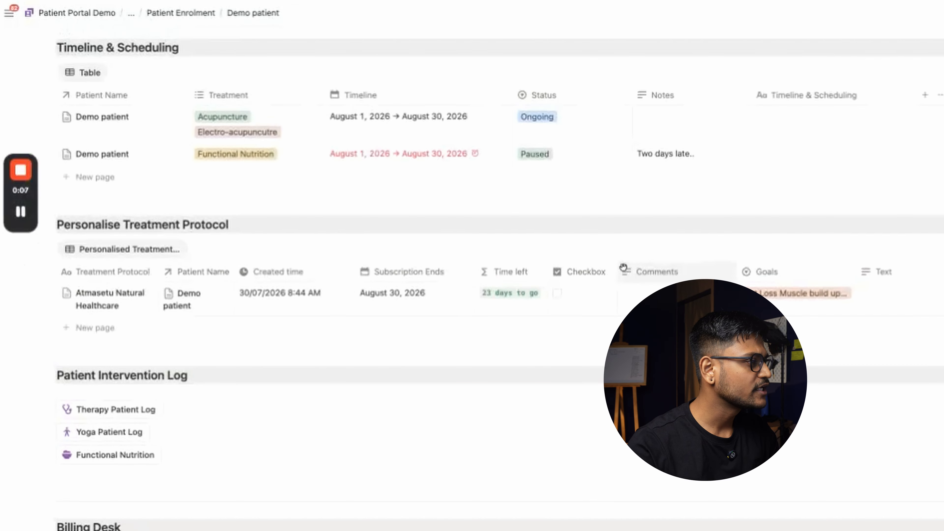
scroll(624, 253, "up", 1)
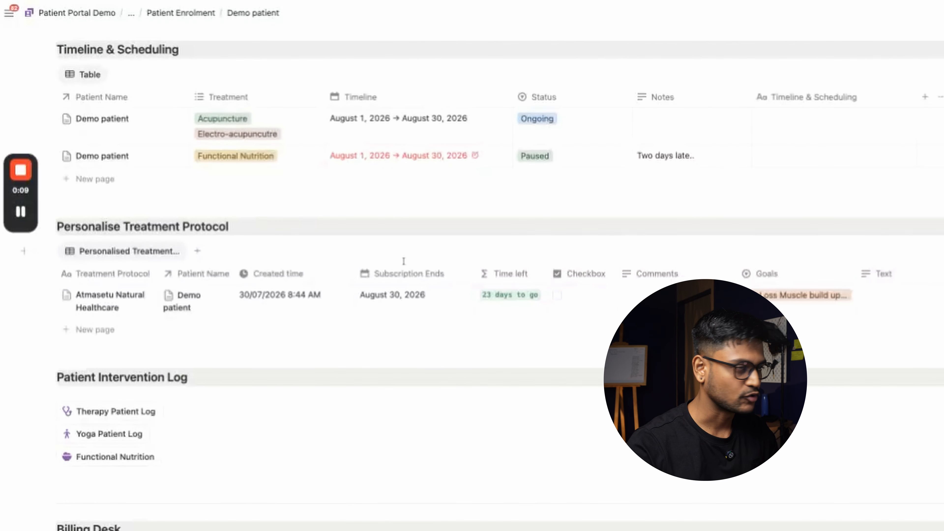
scroll(339, 232, "down", 3)
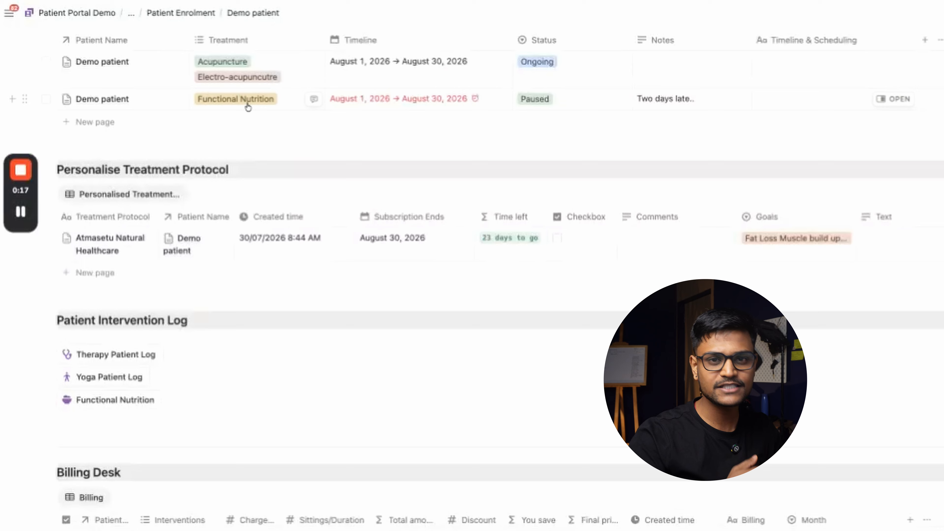
scroll(247, 104, "down", 1)
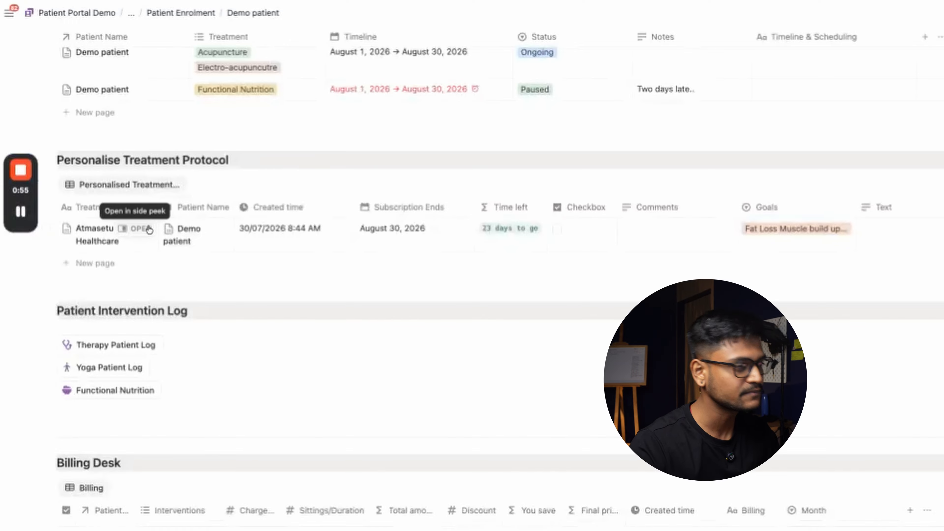
left_click(148, 229)
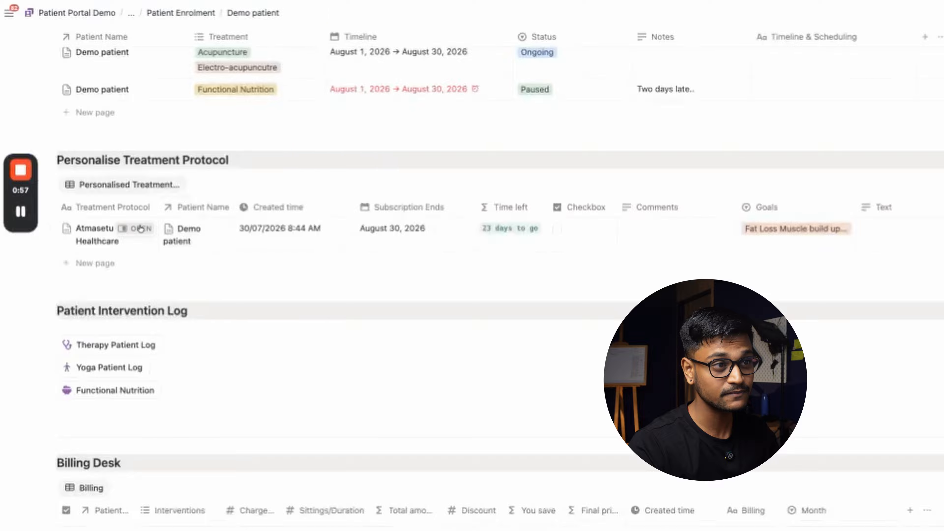
scroll(631, 211, "down", 3)
scroll(636, 210, "up", 3)
scroll(636, 211, "down", 10)
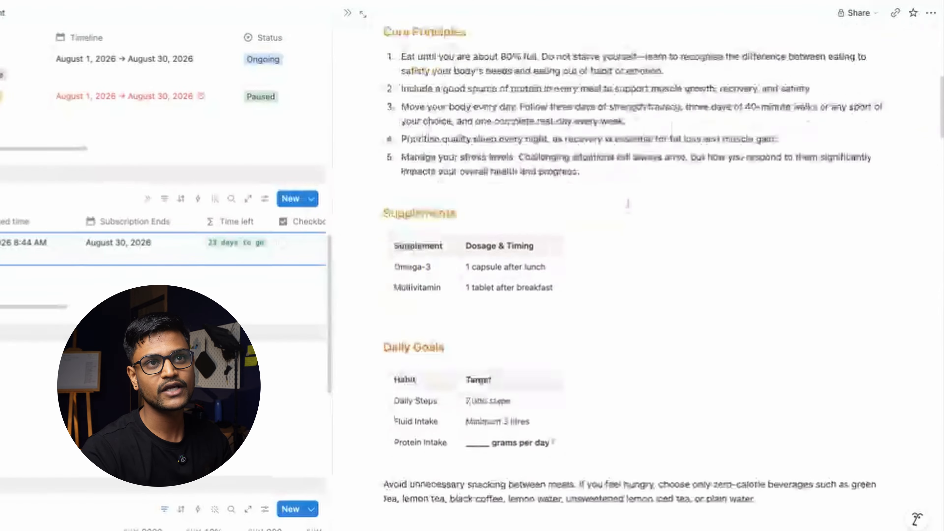
scroll(628, 203, "down", 10)
scroll(632, 208, "up", 20)
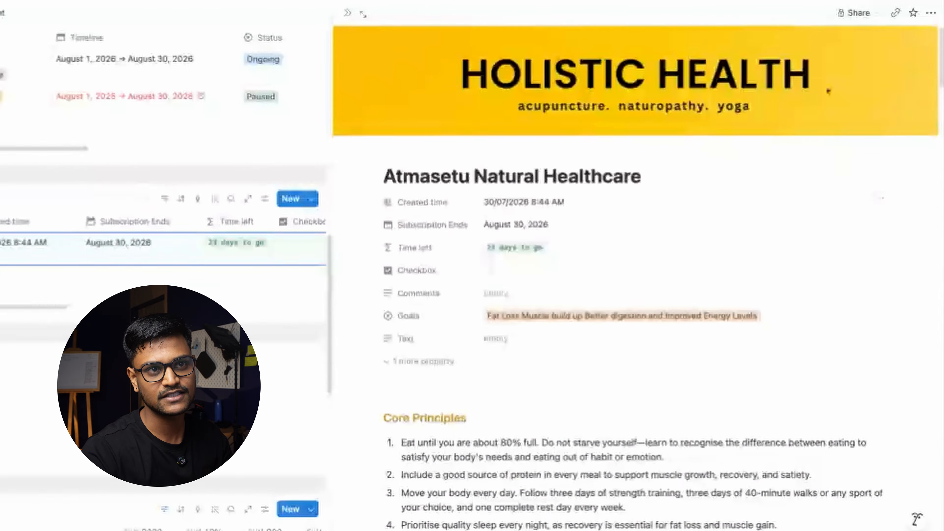
View the protocol page's sharing options and the available user access levels without changing them.
left_click(861, 15)
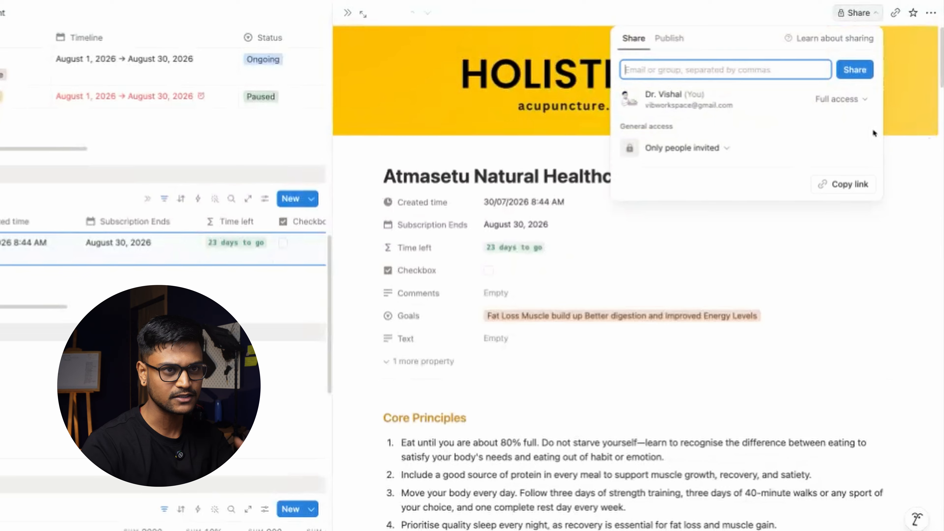
left_click(837, 106)
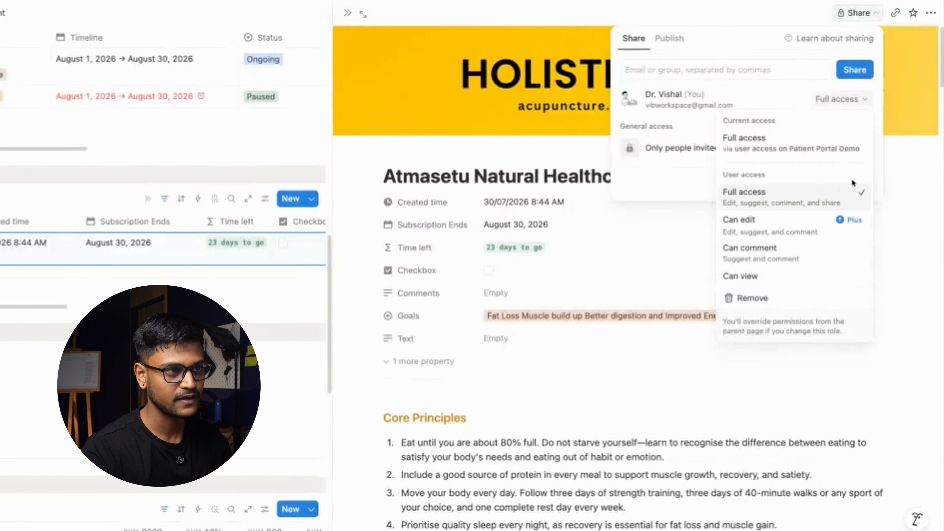
left_click(907, 174)
left_click(907, 173)
Delete "Chia water +" from the Day 9 Early Morning cell in the protocol's Meal Plan and close the protocol page.
scroll(574, 114, "down", 1)
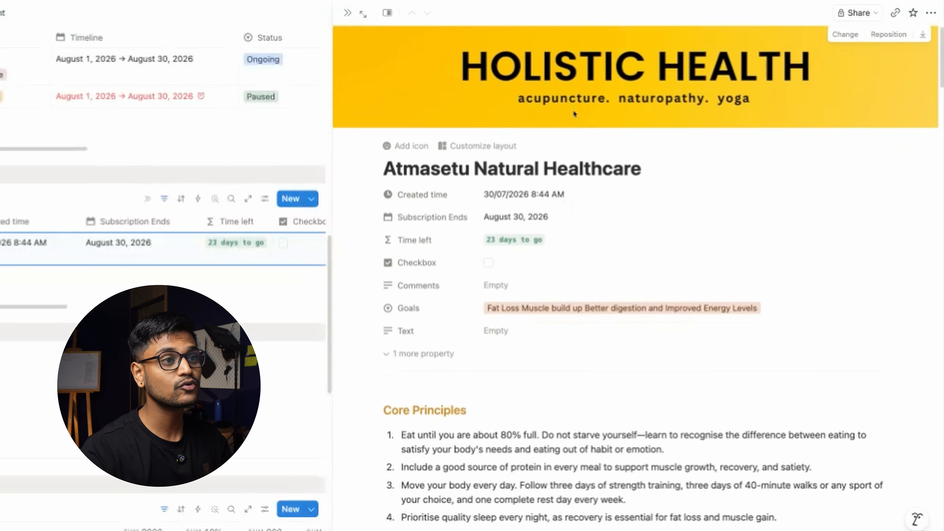
scroll(575, 114, "down", 10)
scroll(575, 114, "up", 5)
scroll(575, 114, "down", 12)
scroll(576, 121, "down", 1)
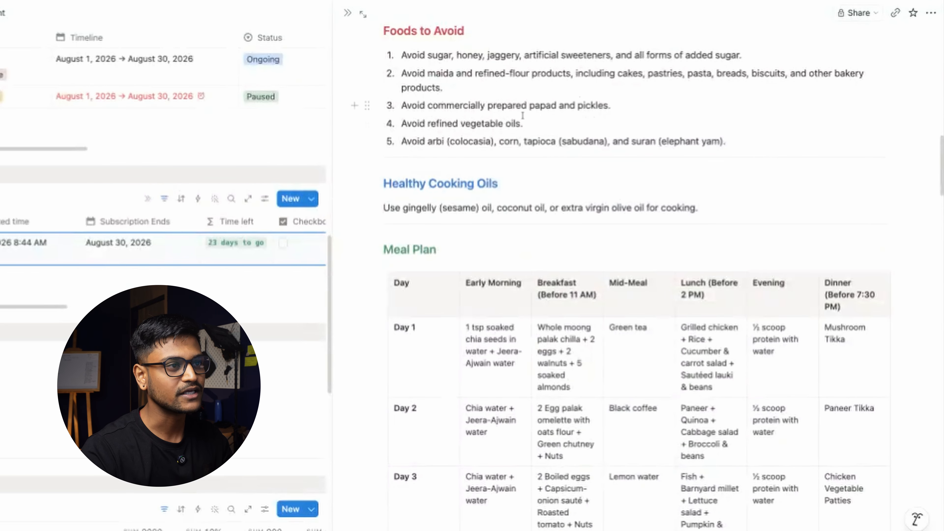
scroll(558, 167, "down", 20)
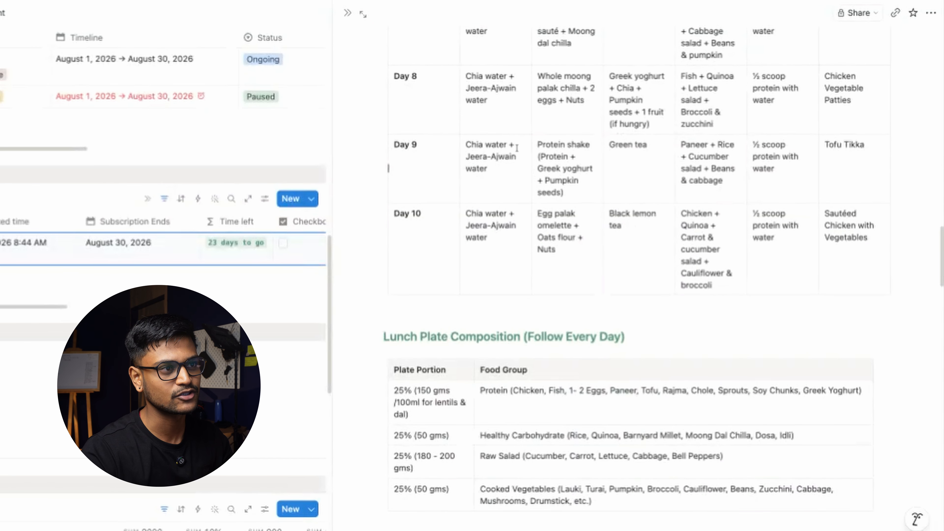
left_click(478, 148)
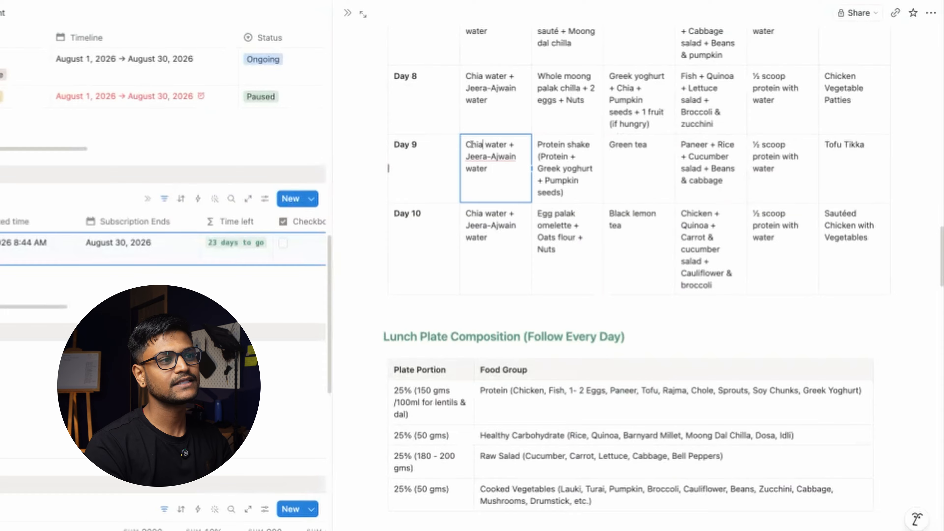
key("BackSpace")
key("BackSpace")
key("BackSpace")
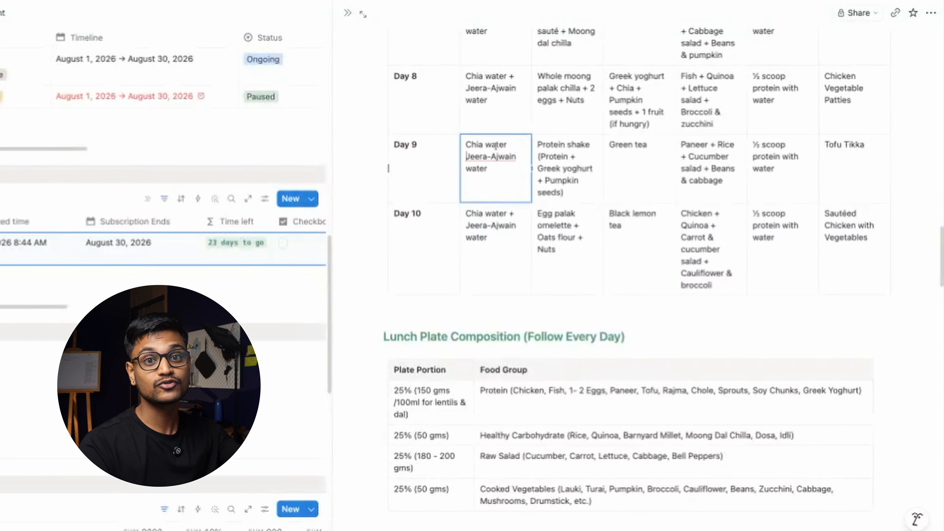
key("BackSpace")
key("BackSpace")
key("BackSpace")
key("BackSpace")
key("BackSpace")
key("BackSpace")
key("BackSpace")
key("BackSpace")
key("BackSpace")
key("BackSpace")
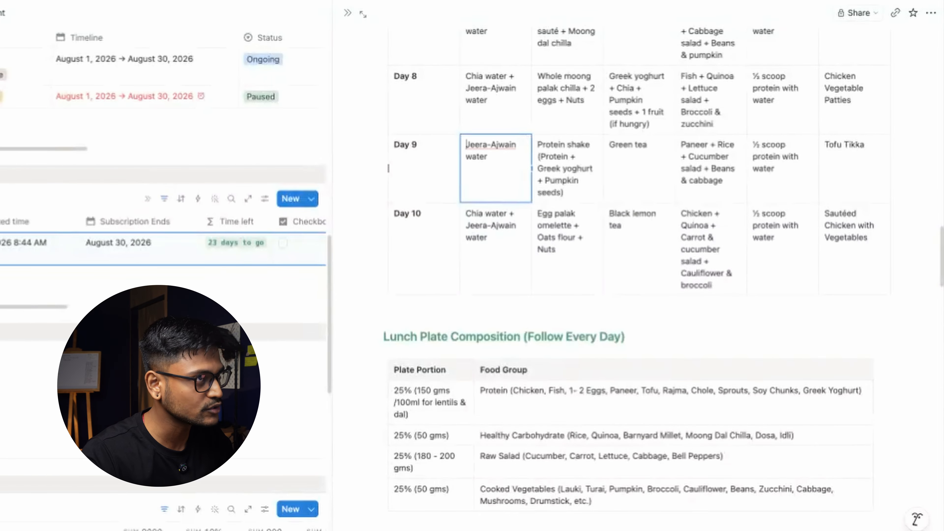
scroll(506, 150, "up", 7)
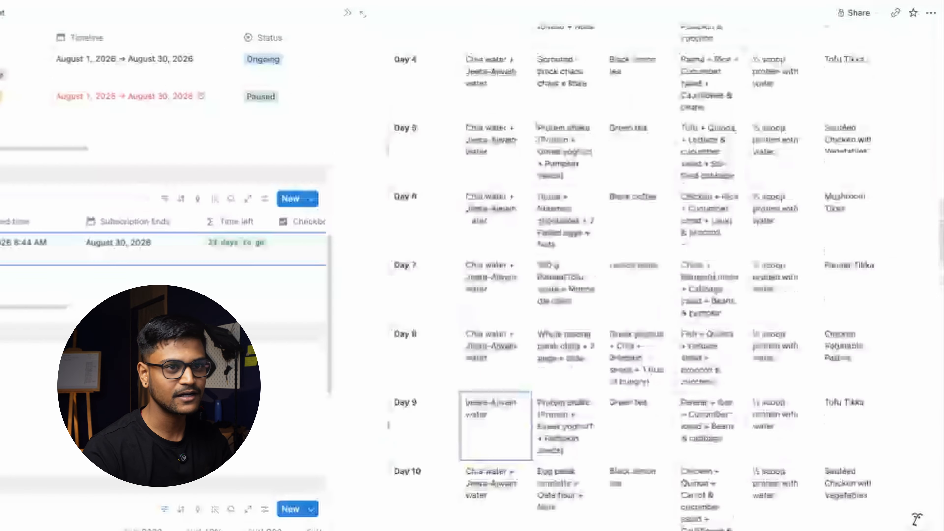
left_click(347, 17)
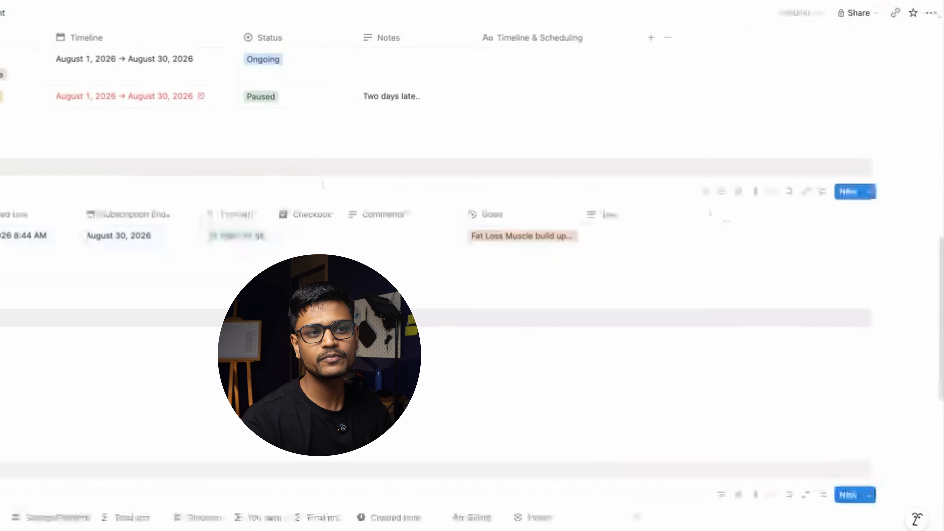
View the templates available for new Treatment Protocol entries.
left_click(870, 192)
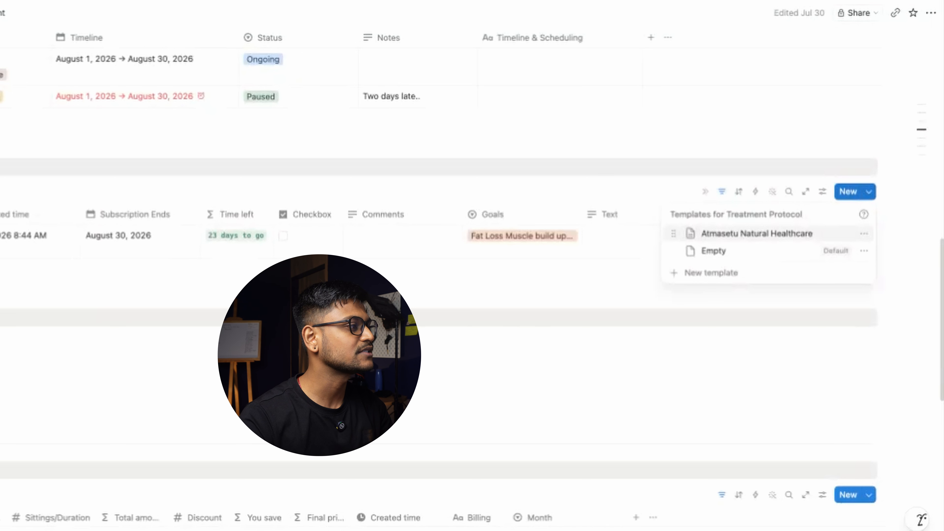
left_click(671, 186)
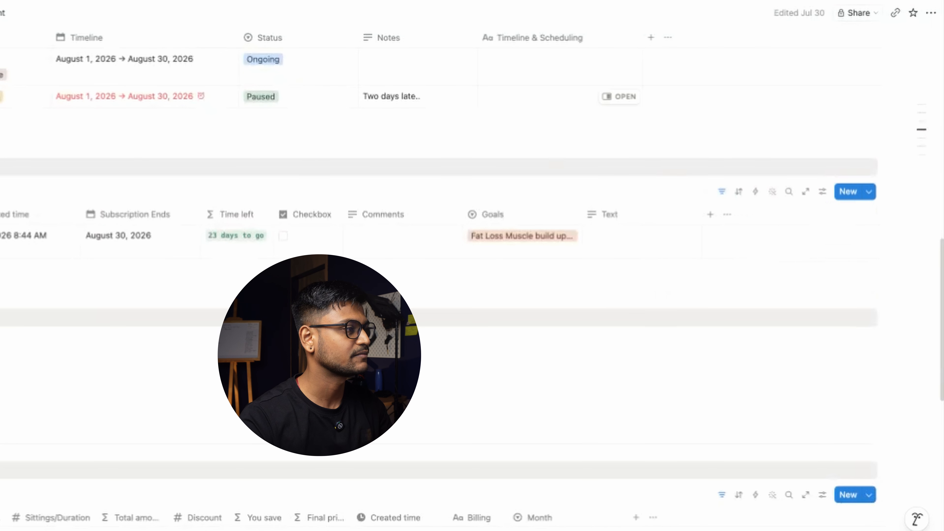
scroll(7, 210, "down", 1)
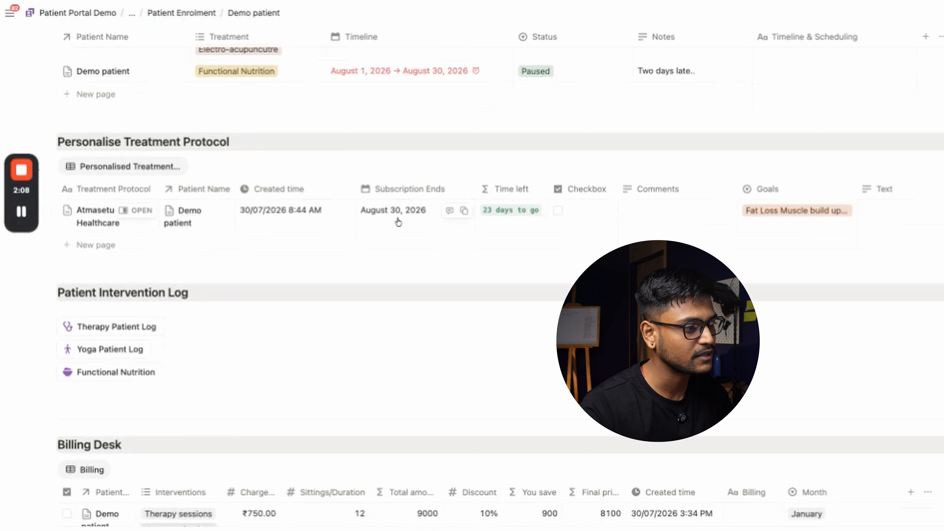
Add a reminder to the Subscription Ends date of the Atmasetu Natural Healthcare protocol entry.
left_click(390, 224)
mouse_move(469, 477)
left_click(521, 477)
left_click(418, 223)
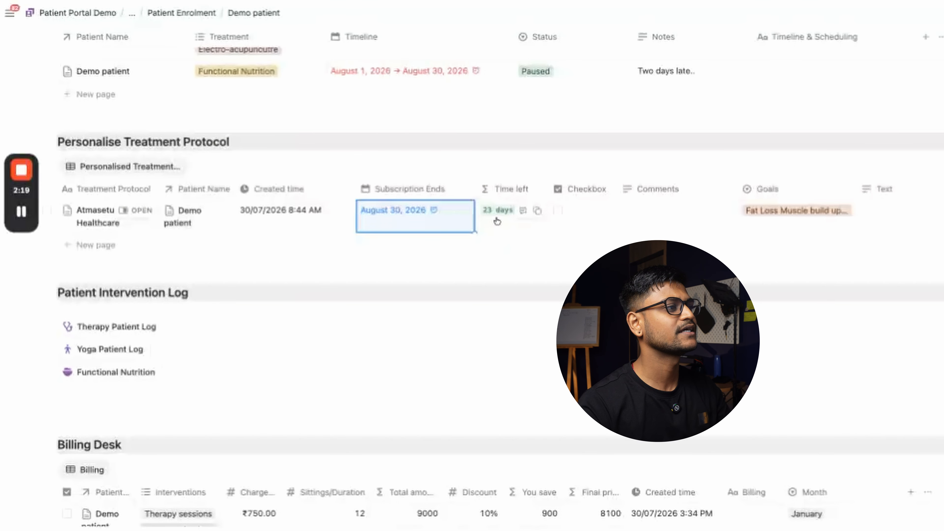
Open the Comments field of the Atmasetu Natural Healthcare protocol entry and close it without entering anything.
scroll(496, 217, "down", 2)
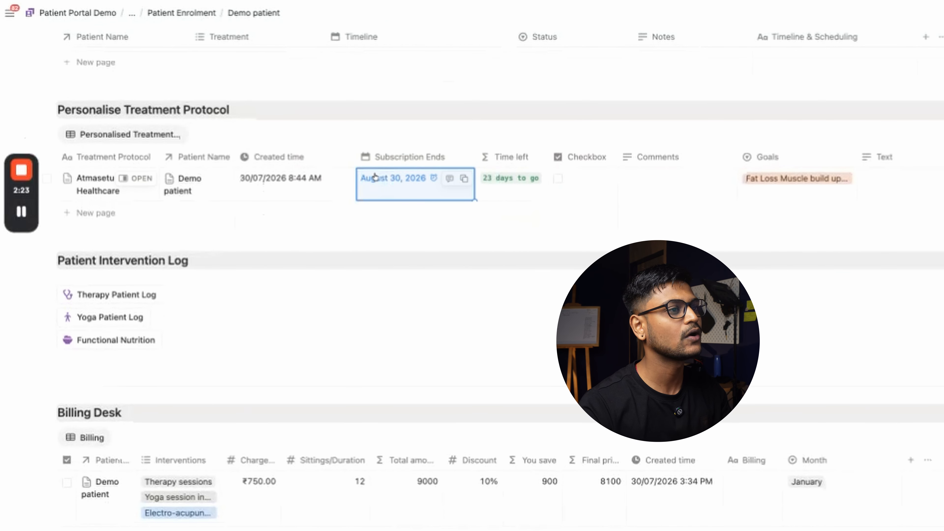
scroll(520, 171, "down", 1)
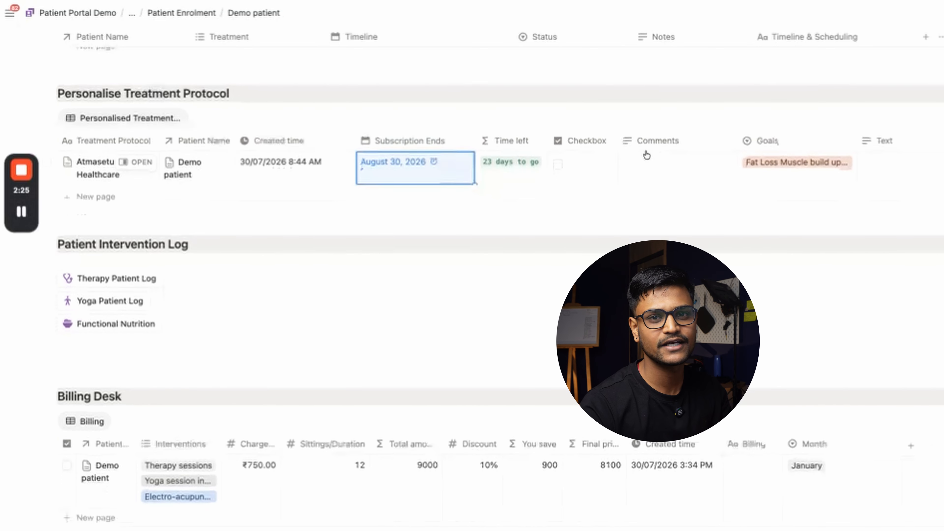
left_click(648, 169)
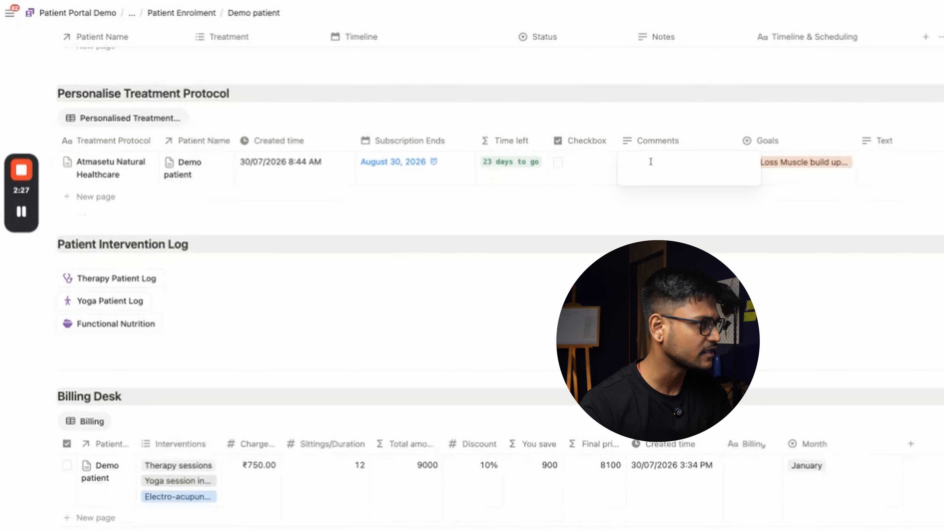
left_click(814, 171)
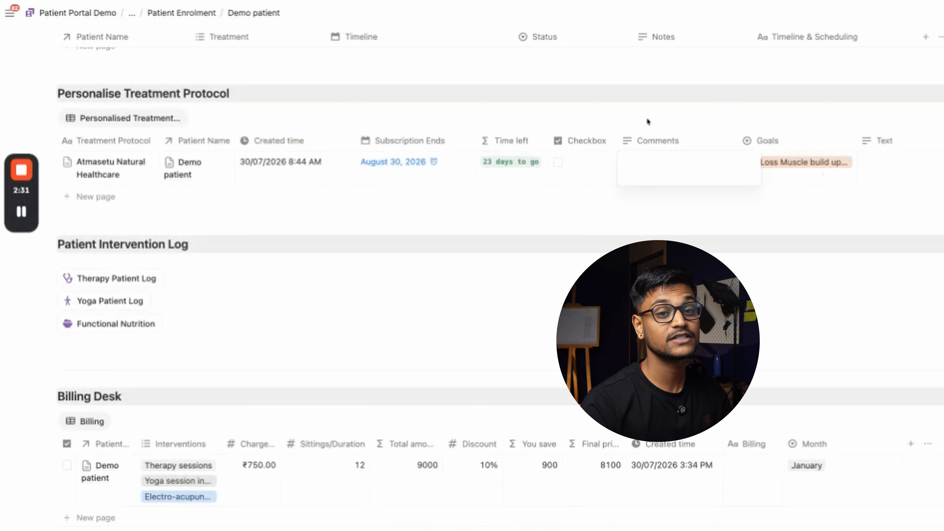
left_click(549, 96)
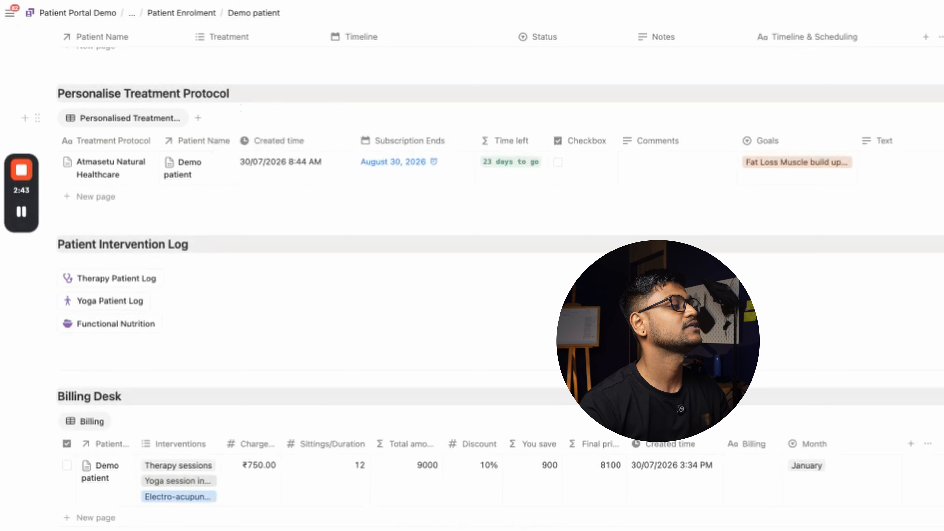
Review the Demo patient's scheduled treatments, personalised treatment protocol and Patient Intervention Log sections.
scroll(296, 153, "down", 1)
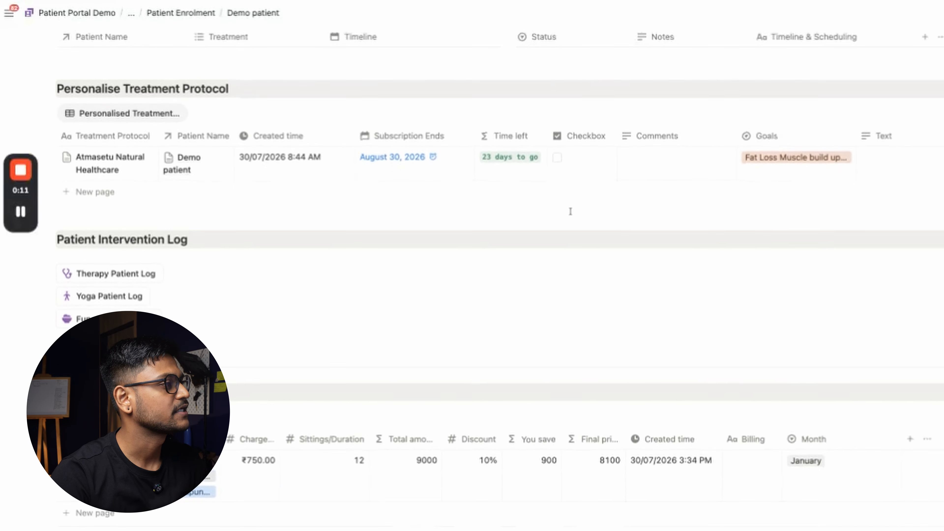
scroll(570, 211, "down", 1)
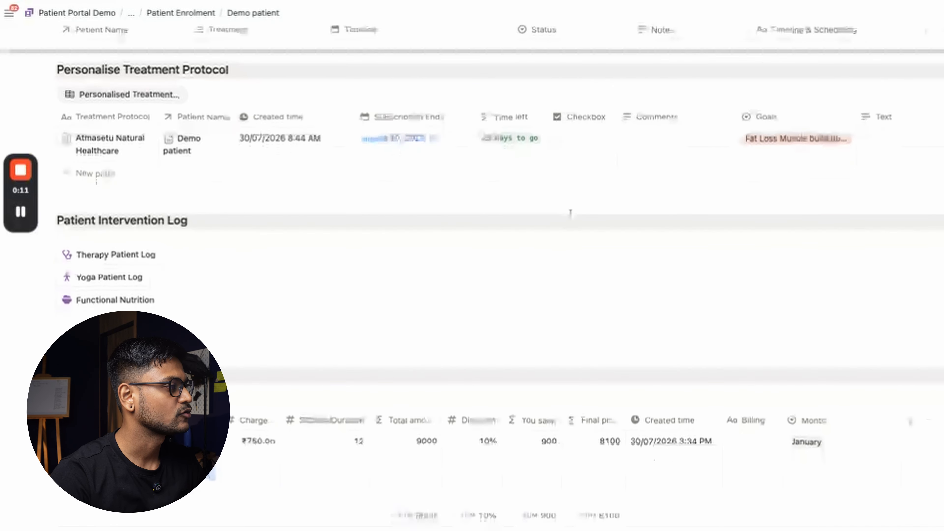
scroll(580, 229, "down", 2)
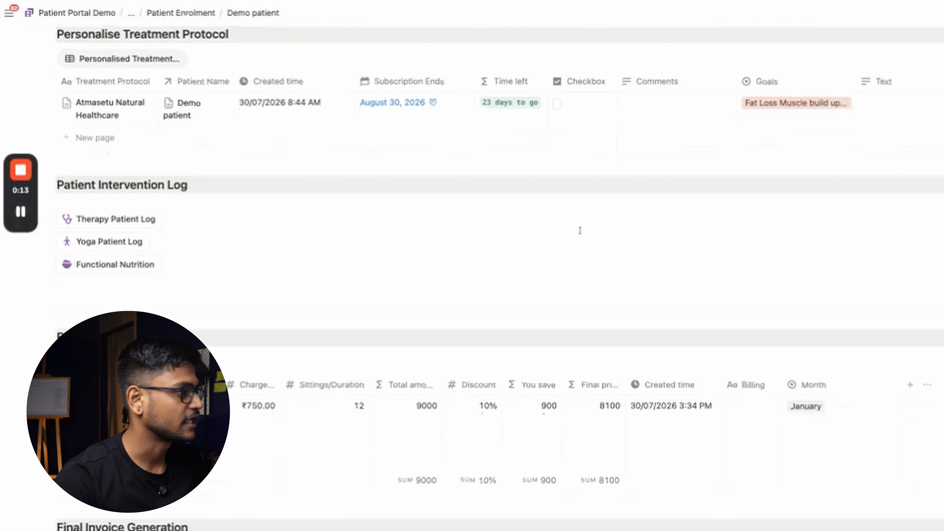
scroll(588, 227, "up", 1)
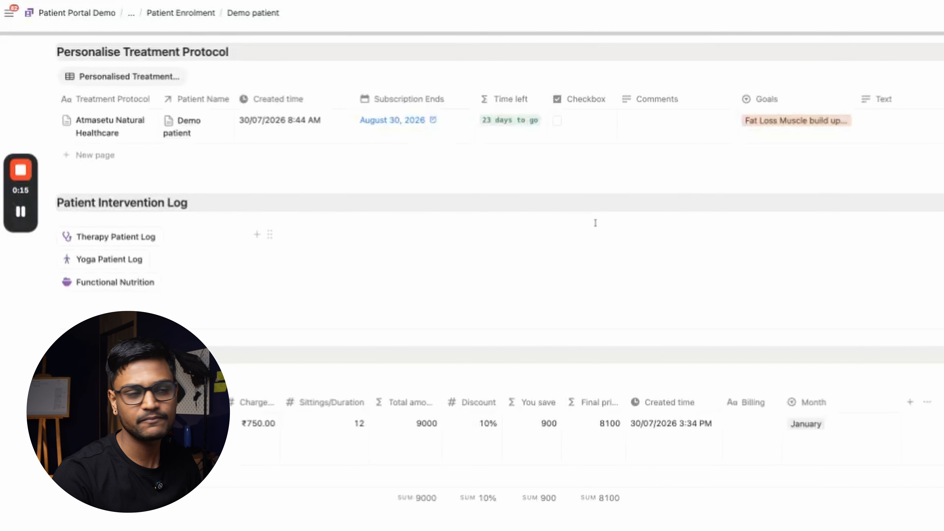
scroll(551, 211, "down", 1)
scroll(375, 160, "up", 4)
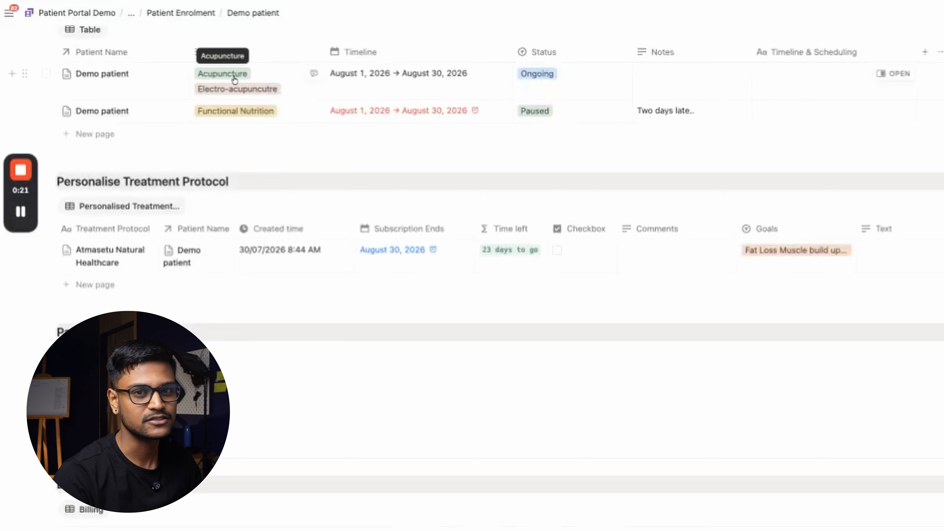
scroll(234, 82, "down", 1)
scroll(230, 84, "down", 1)
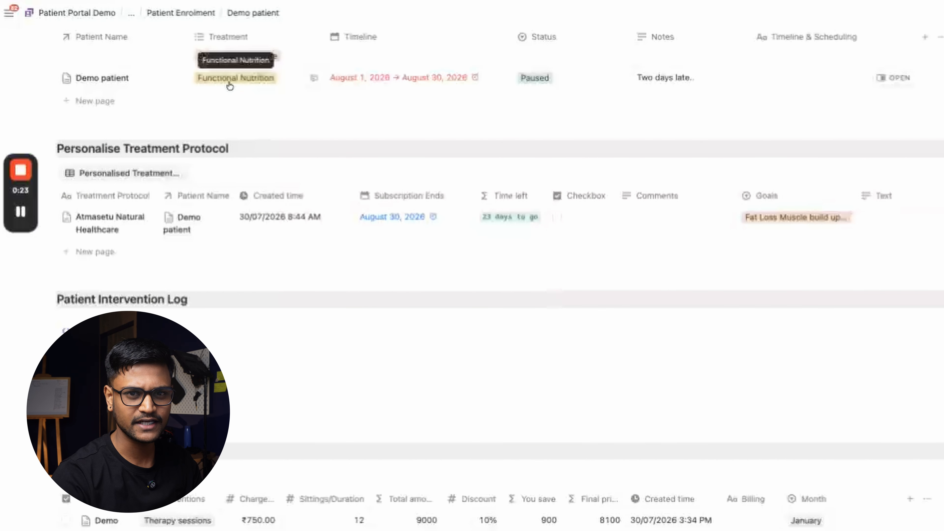
scroll(211, 93, "down", 1)
scroll(184, 206, "down", 1)
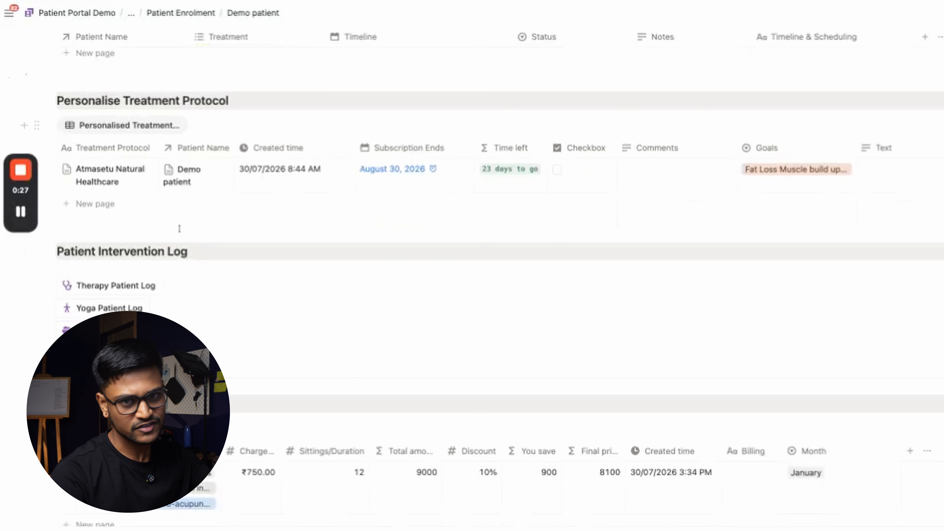
Insert the Therapy Patient Log into the Patient Intervention Log section and place it beside the log buttons.
scroll(500, 290, "down", 1)
scroll(137, 238, "down", 1)
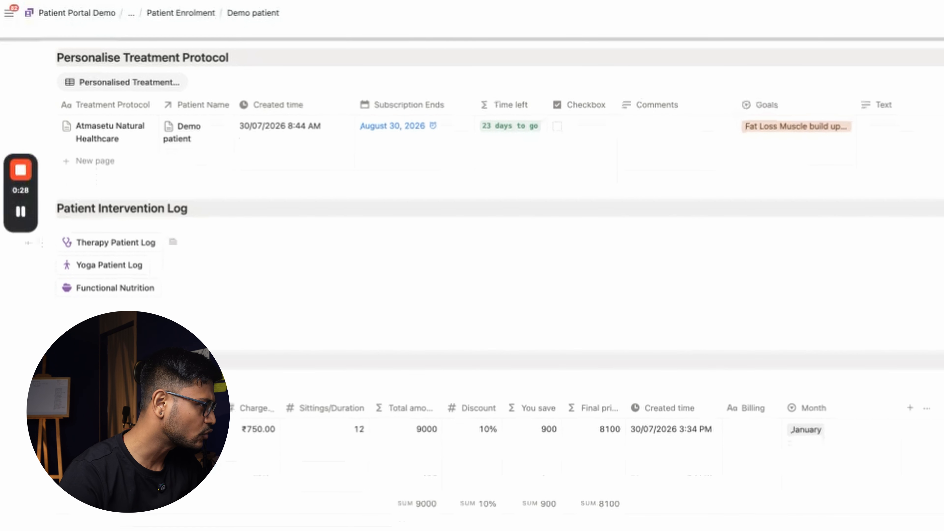
scroll(137, 232, "down", 1)
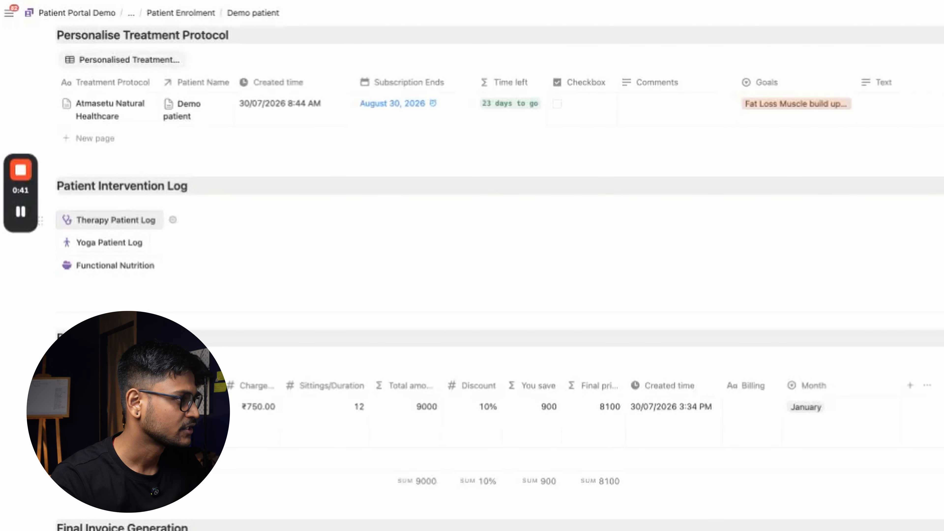
left_click(129, 221)
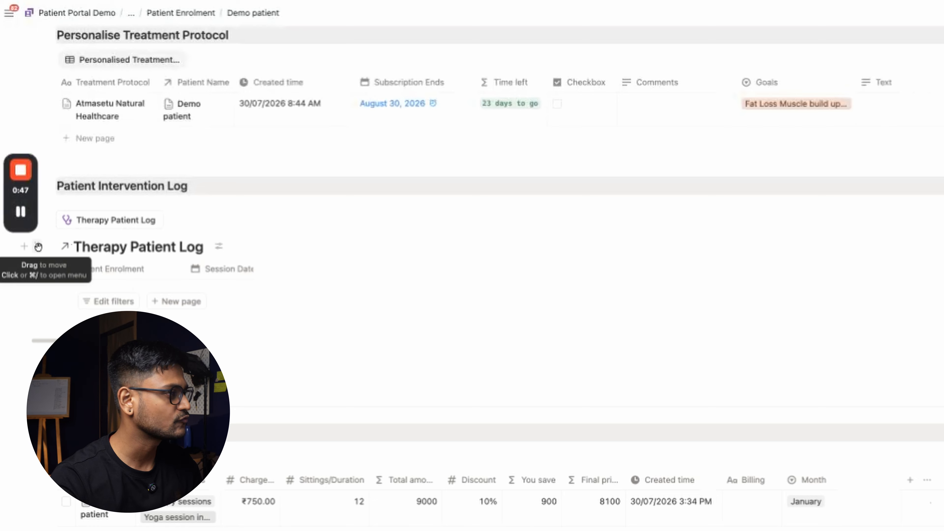
left_click_drag(38, 246, 410, 214)
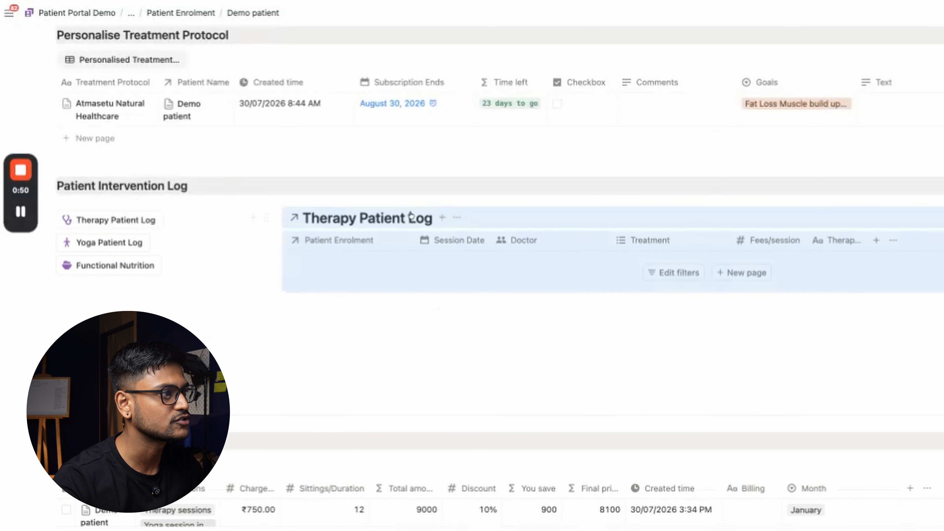
Add a Therapy Patient Log entry with session date 07/08/2026 and assign your own account as the doctor.
left_click(748, 273)
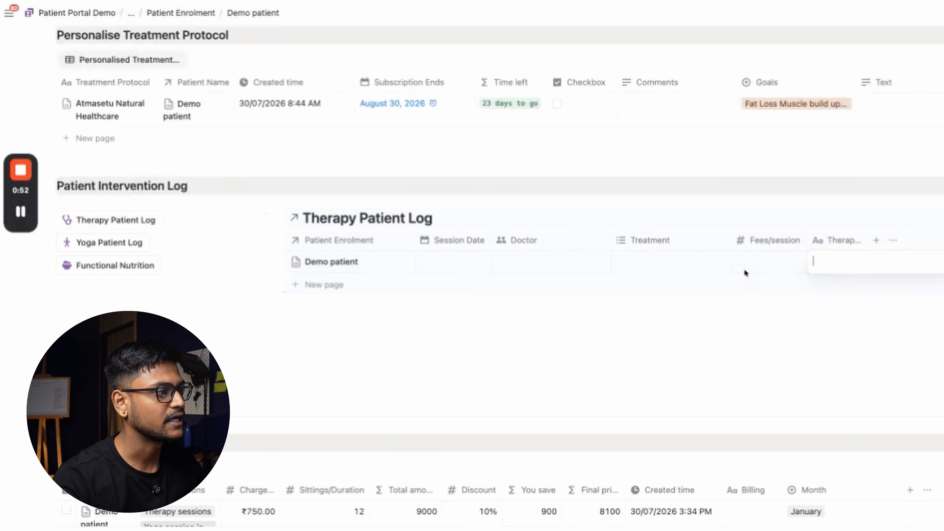
left_click(444, 262)
left_click(508, 334)
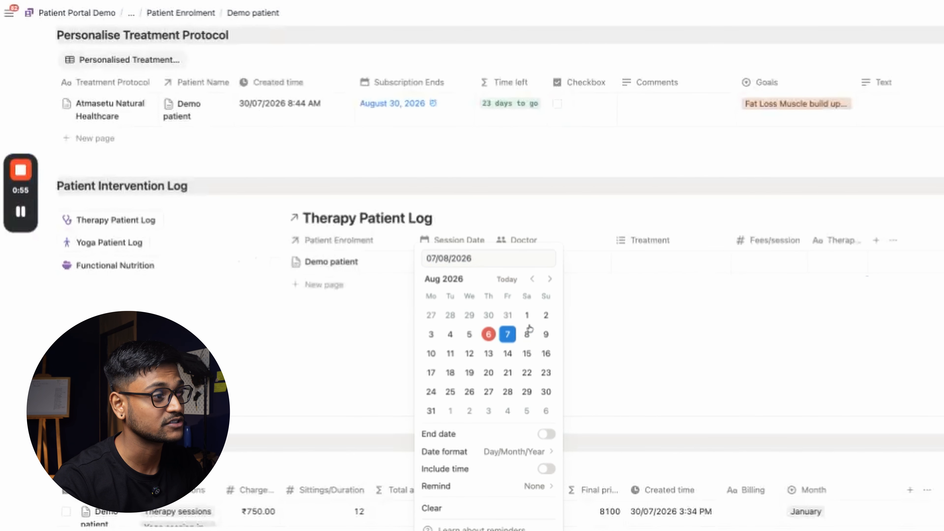
left_click(564, 273)
left_click(562, 265)
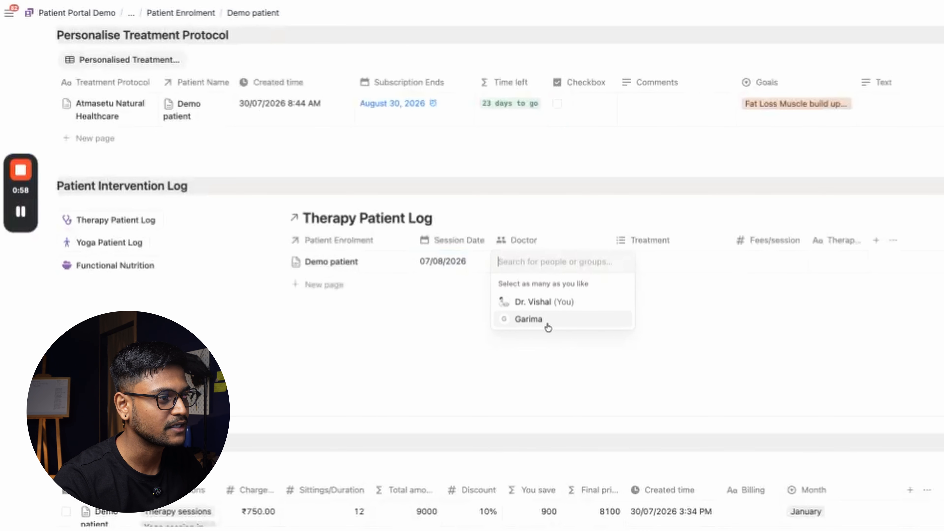
left_click(544, 302)
Set the 07/08/2026 session's treatments to Acupuncture, Electro-Acupuncture and Cupping therapy, with a fee of ₹750.
left_click(672, 260)
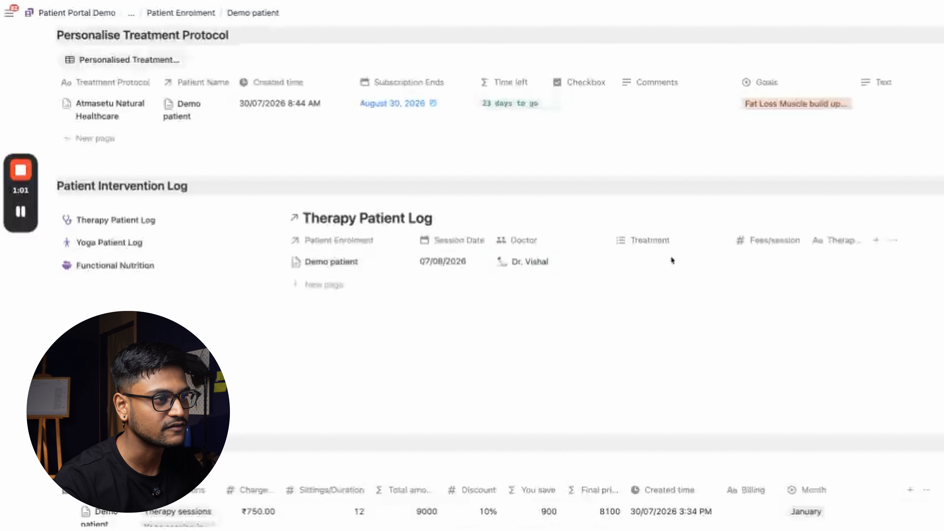
left_click(665, 302)
left_click(660, 318)
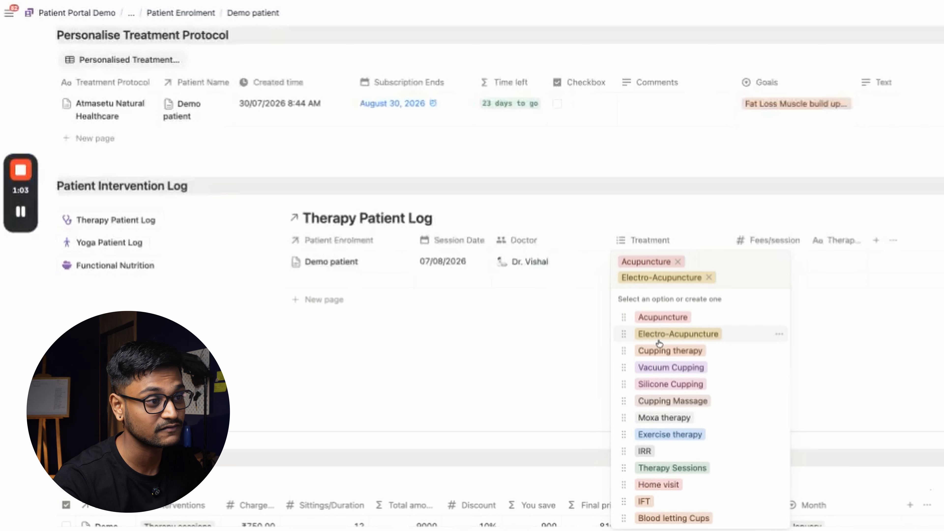
left_click(660, 350)
key("Escape")
left_click(771, 261)
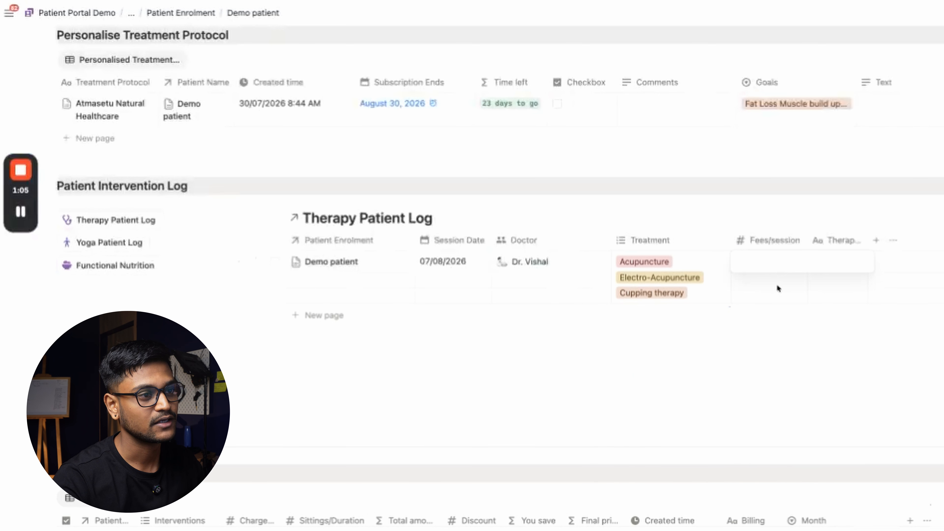
type("750")
key("Tab")
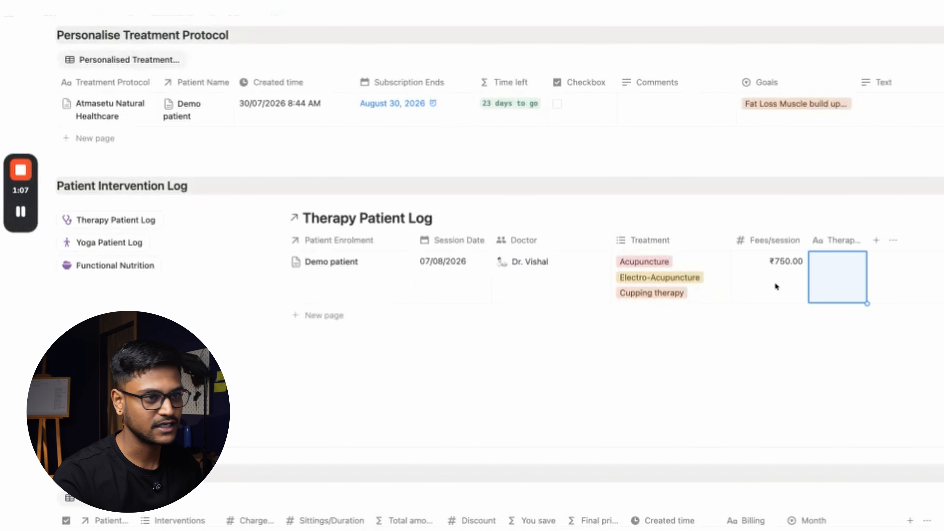
Add a second Therapy Patient Log entry with session date 09/08/2026 and assign the other listed team member as doctor.
left_click(316, 316)
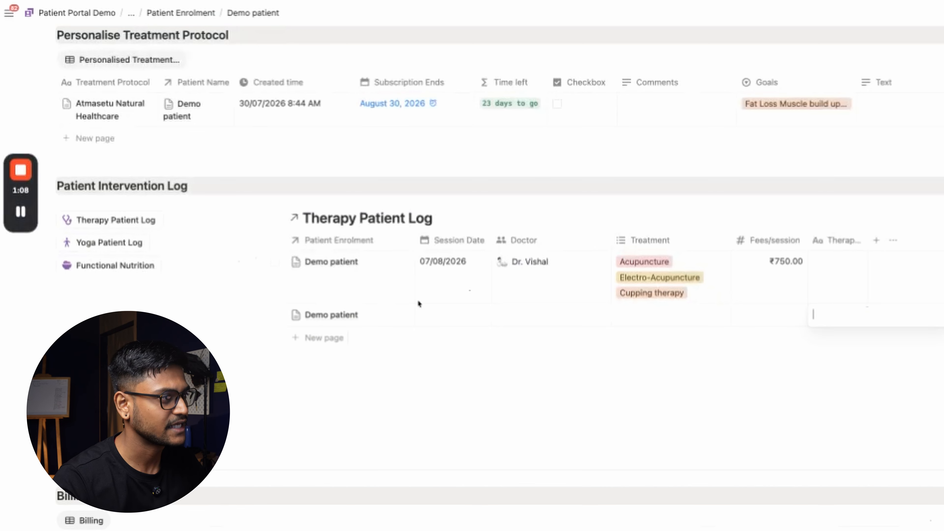
left_click(445, 317)
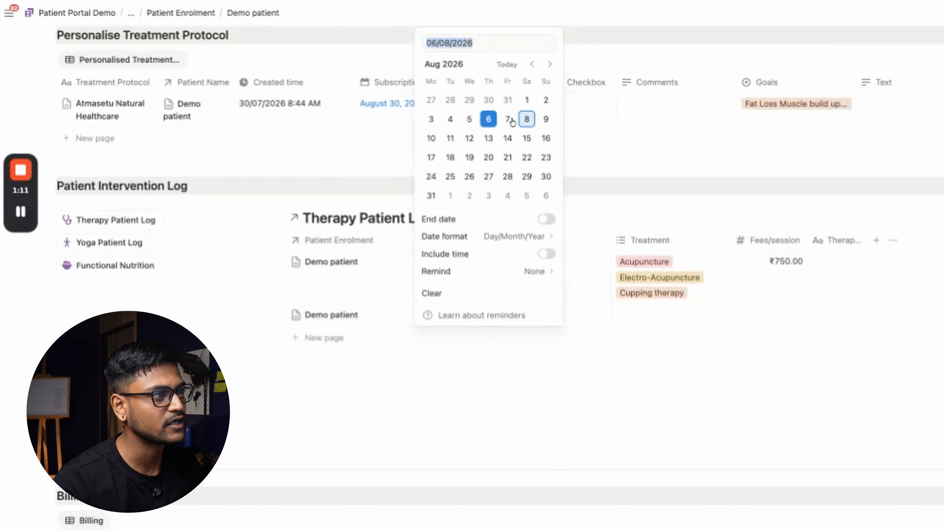
left_click(545, 119)
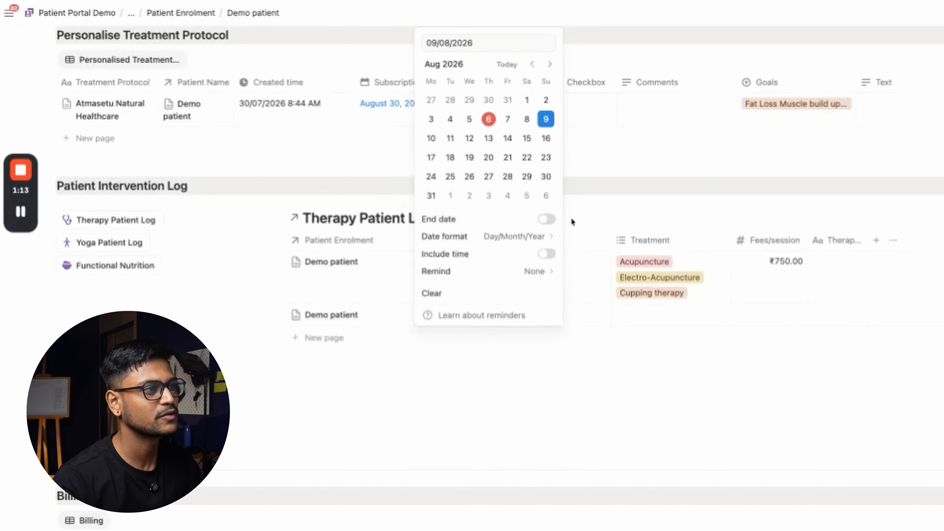
key("Escape")
left_click(558, 320)
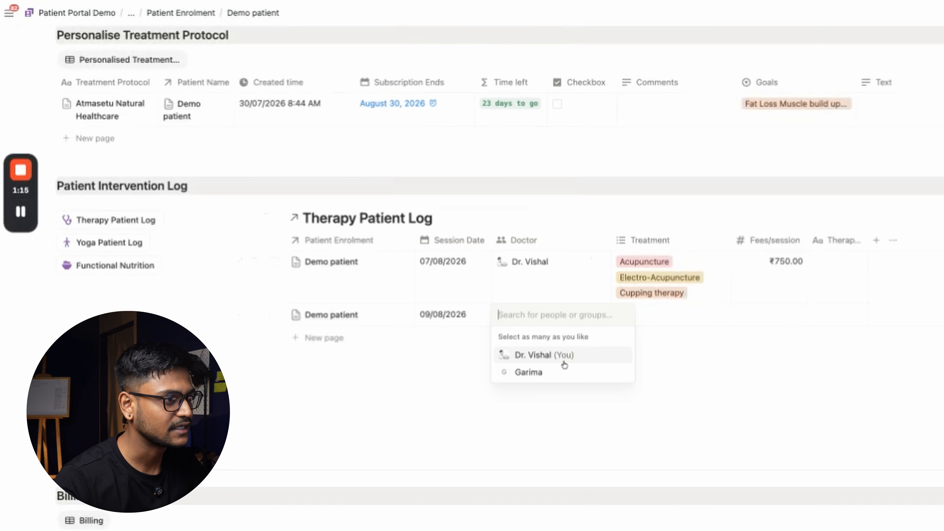
left_click(547, 372)
Set the 09/08/2026 session's treatments to Cupping Massage, Vacuum Cupping and Moxa therapy, with a fee of ₹750.
left_click(650, 326)
left_click(659, 319)
left_click(672, 259)
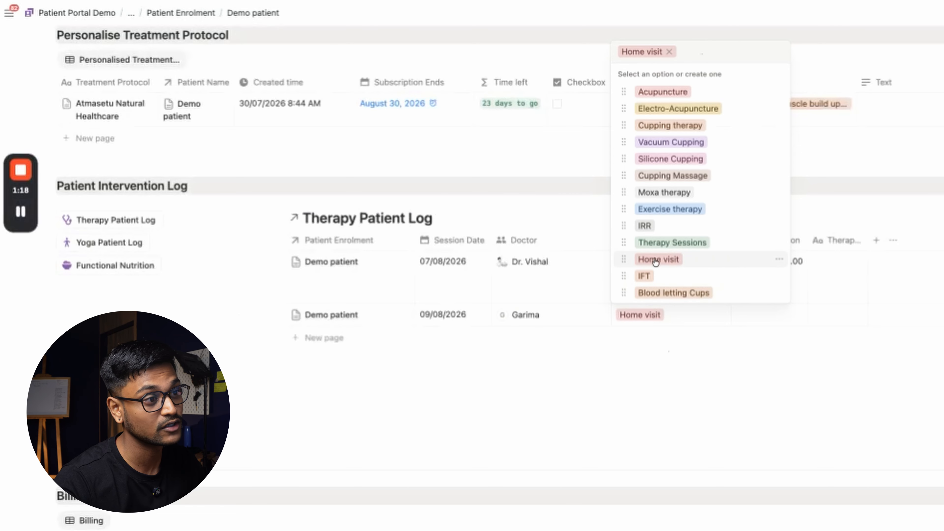
left_click(664, 176)
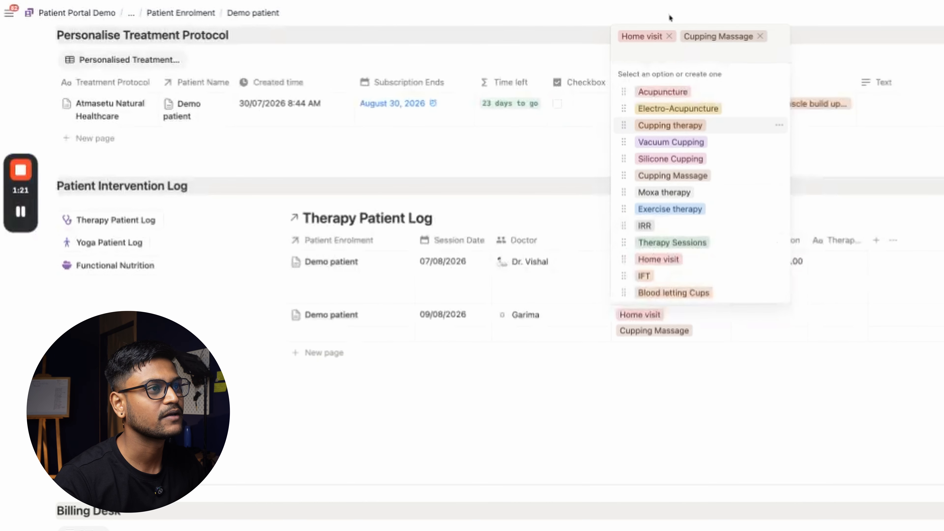
left_click(671, 36)
left_click(665, 143)
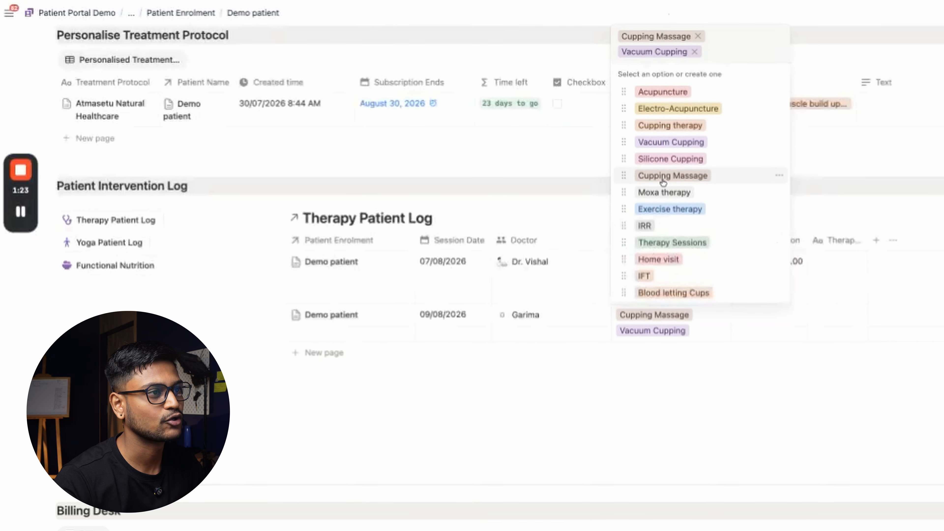
left_click(661, 194)
key("Escape")
left_click(786, 321)
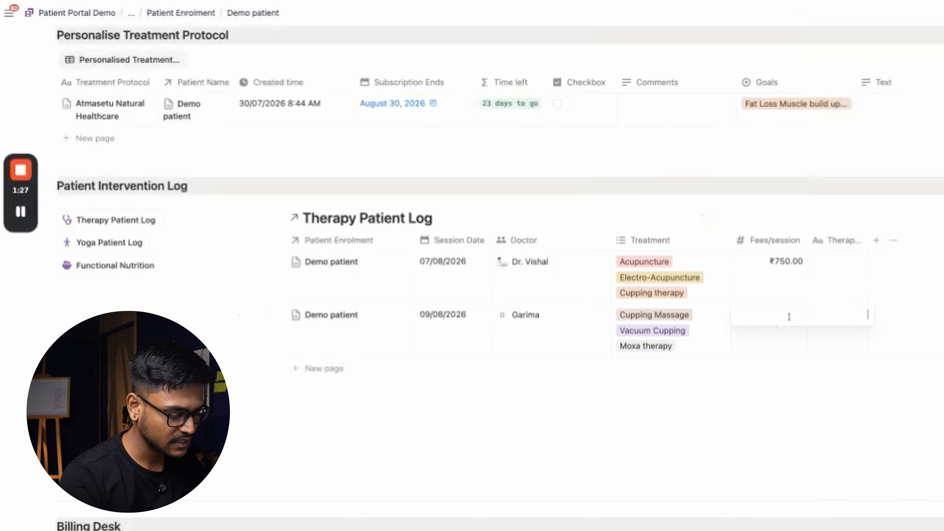
type("750")
key("Tab")
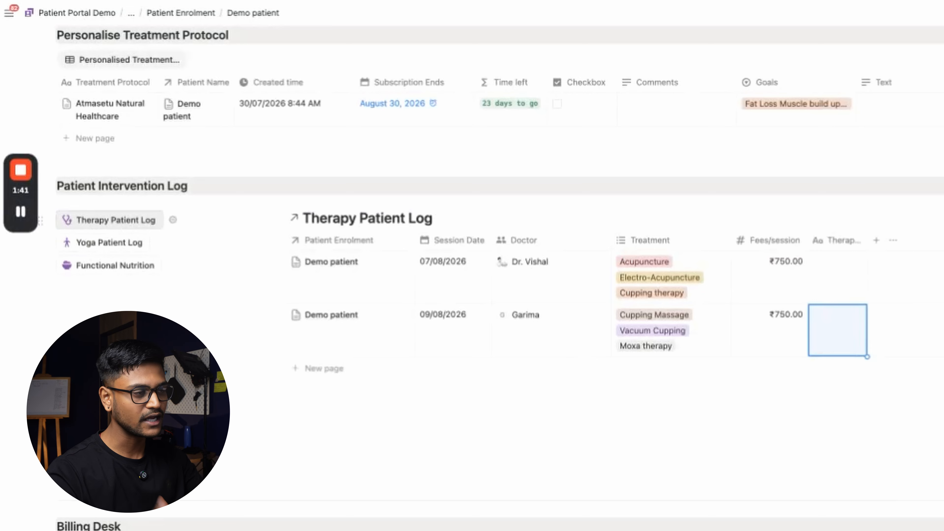
scroll(108, 205, "down", 3)
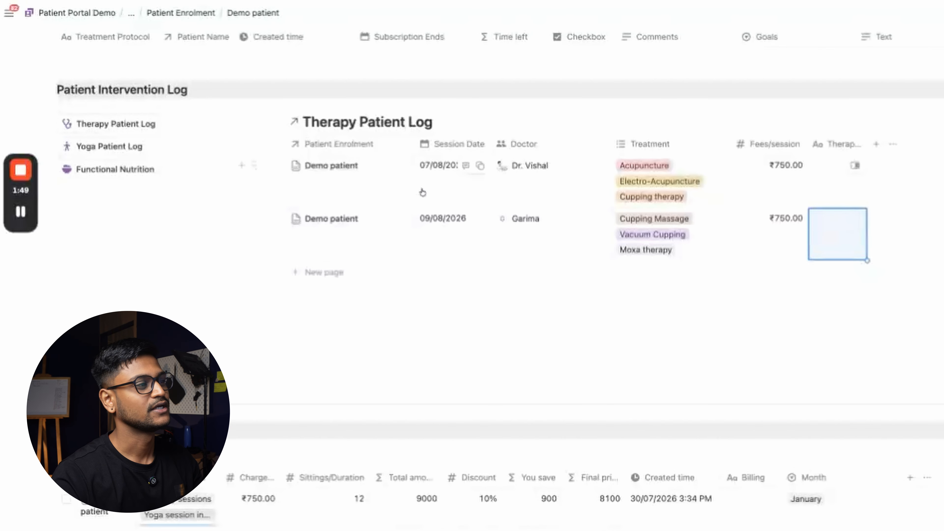
scroll(417, 192, "down", 2)
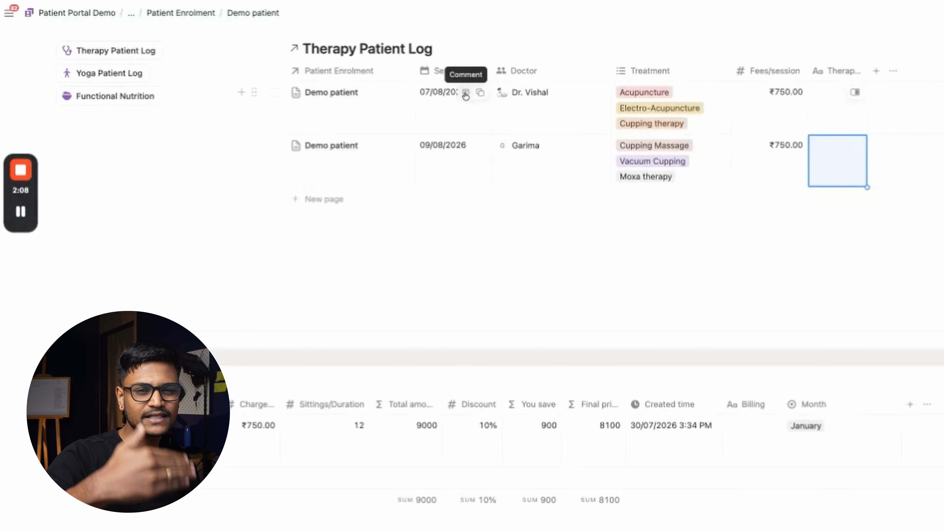
scroll(626, 122, "up", 3)
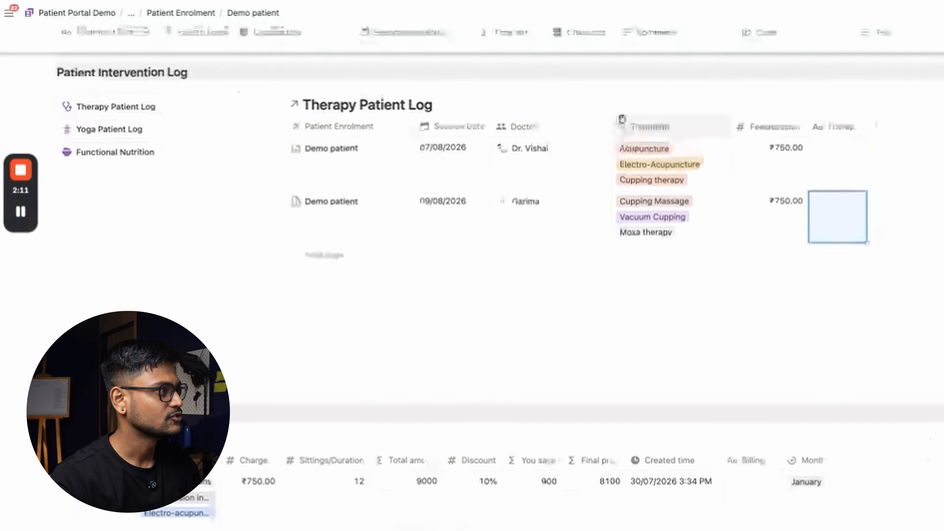
Widen the Patient Enrolment column of the Billing Desk table and add a new billing row for the Demo patient.
scroll(306, 134, "down", 1)
scroll(675, 222, "down", 5)
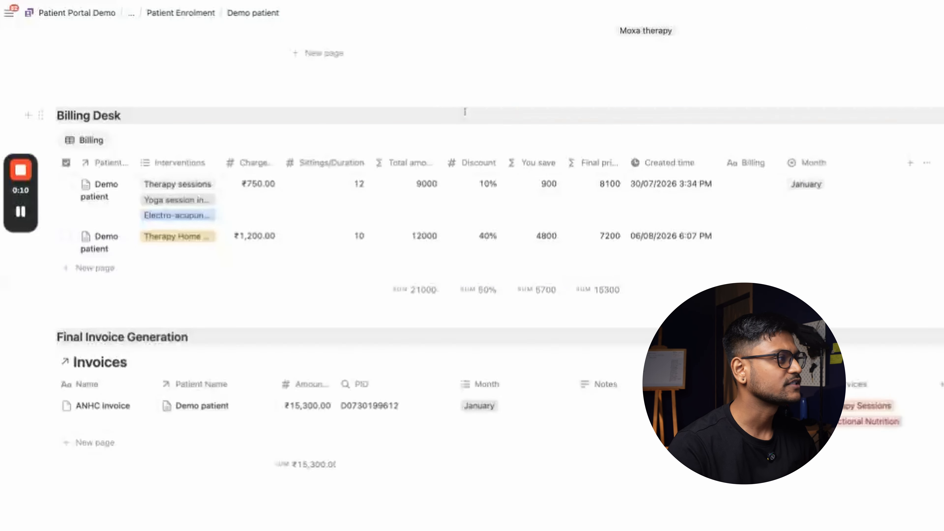
scroll(464, 112, "down", 1)
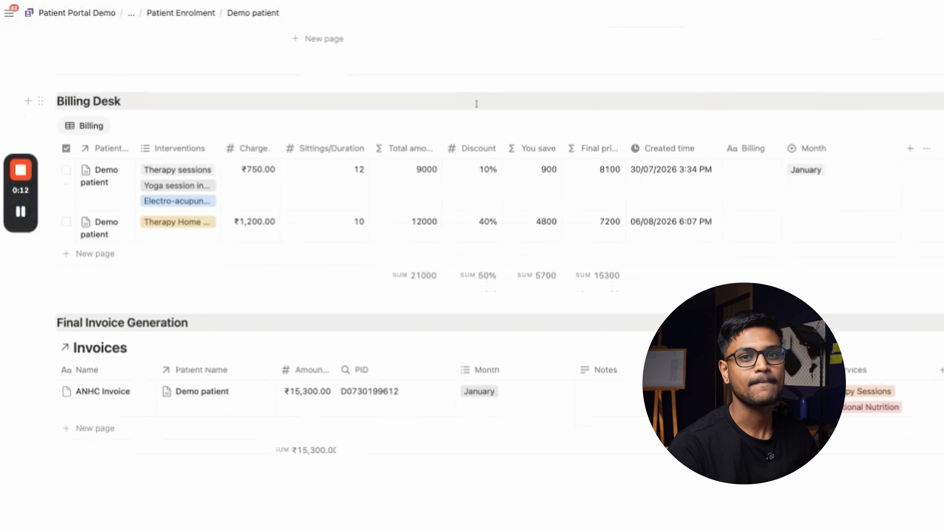
scroll(476, 104, "down", 1)
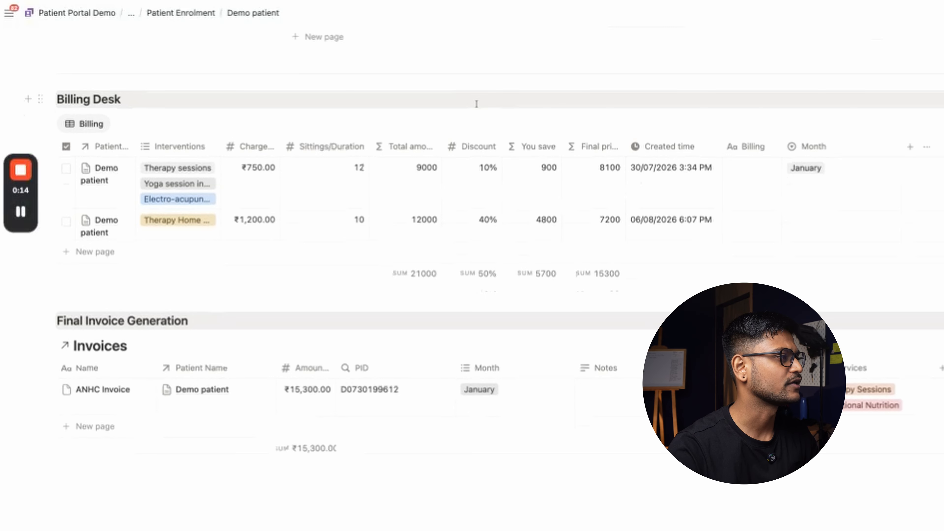
scroll(382, 101, "down", 1)
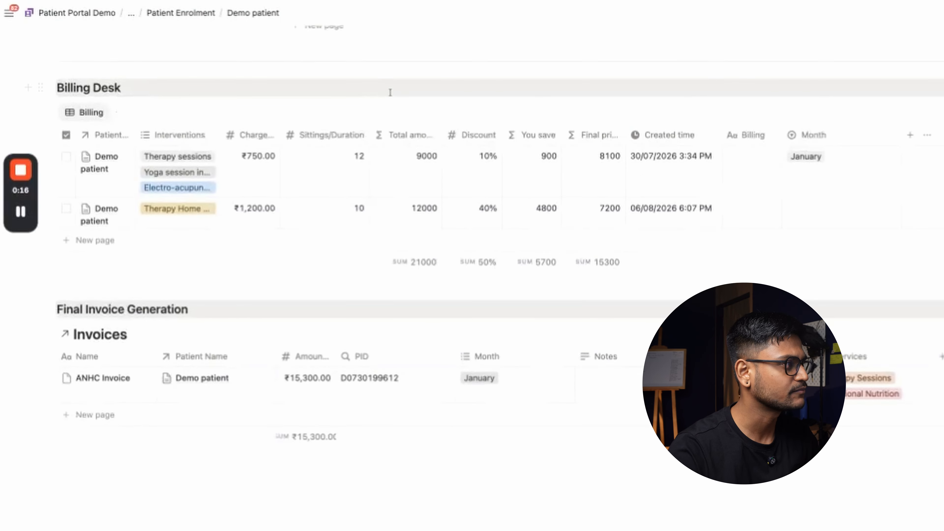
scroll(403, 83, "down", 1)
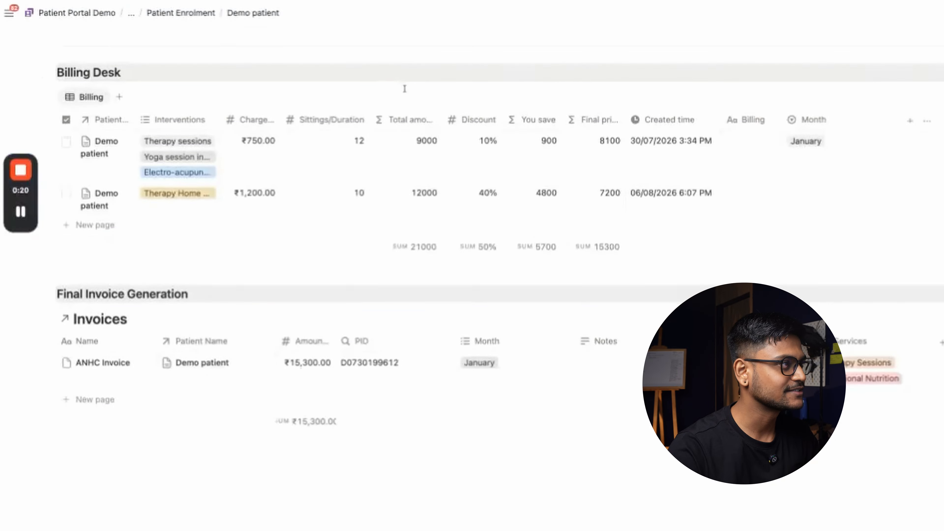
scroll(404, 88, "down", 2)
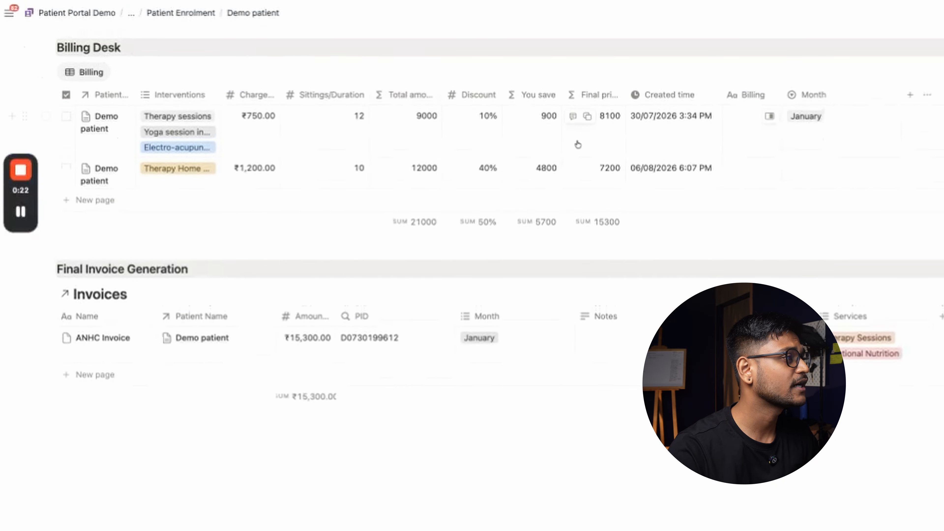
left_click_drag(134, 95, 160, 94)
left_click(108, 200)
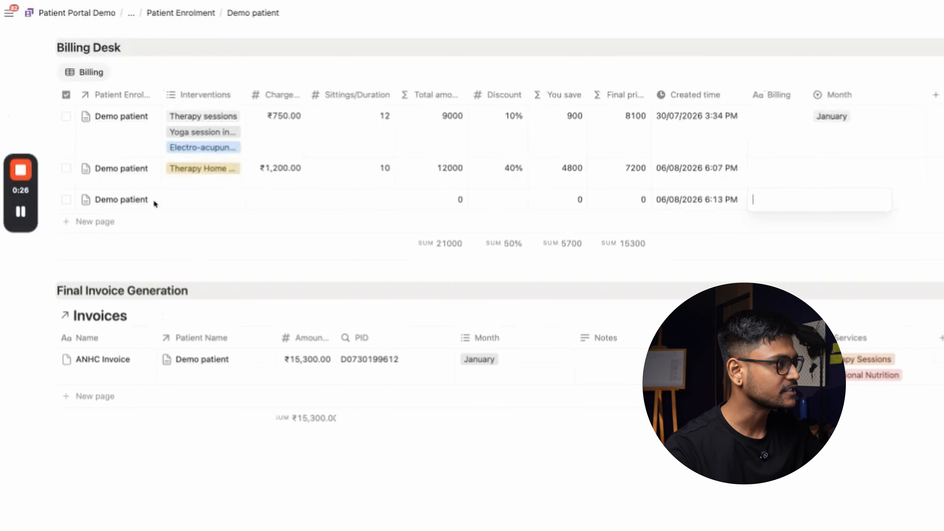
key("Escape")
Set the new billing row's intervention to Yoga session individual and its charge to ₹1,200.
left_click(197, 205)
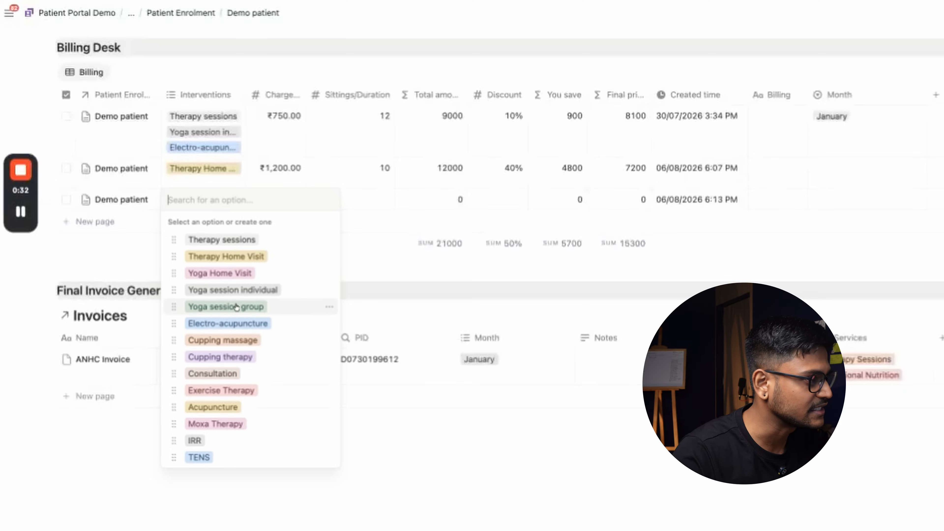
left_click(232, 291)
left_click(263, 199)
left_click(280, 196)
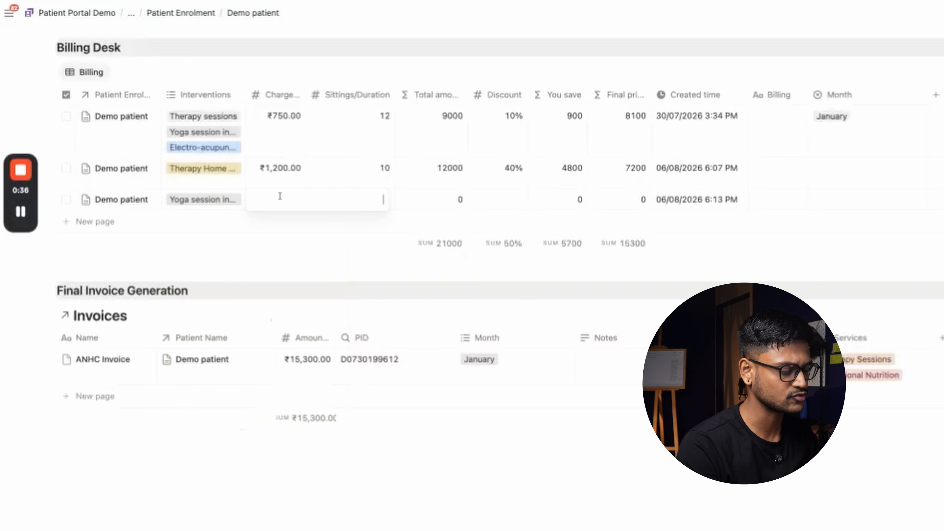
type("1,200")
key("Tab")
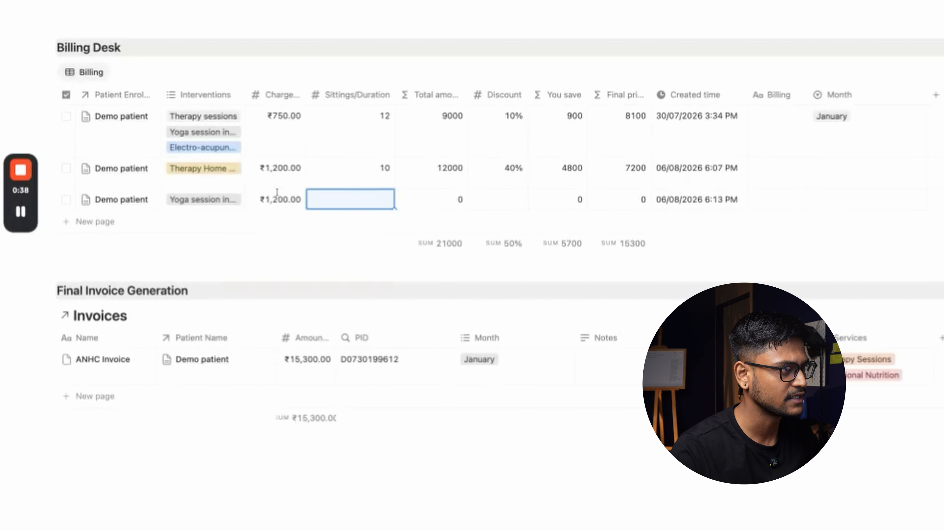
Give the Yoga session individual billing row 6 sittings and a 10% discount.
left_click(371, 203)
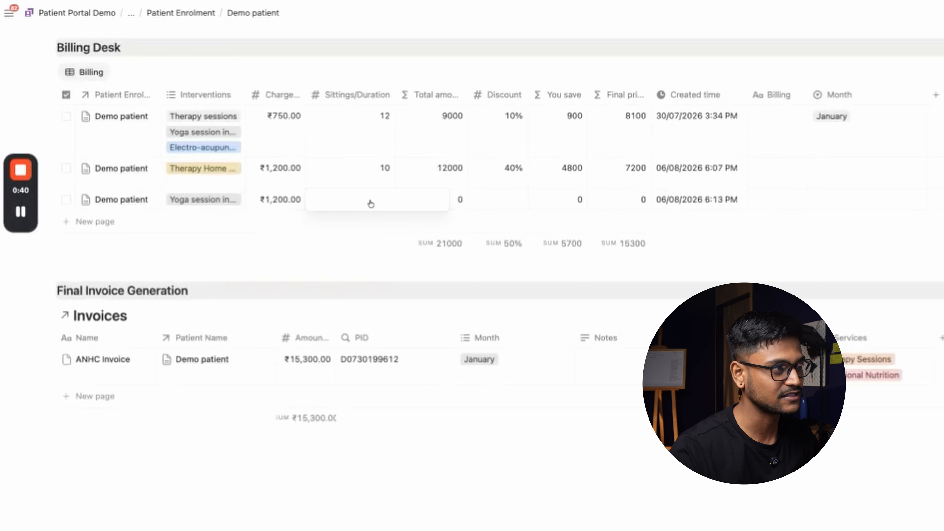
type("6")
key("Tab")
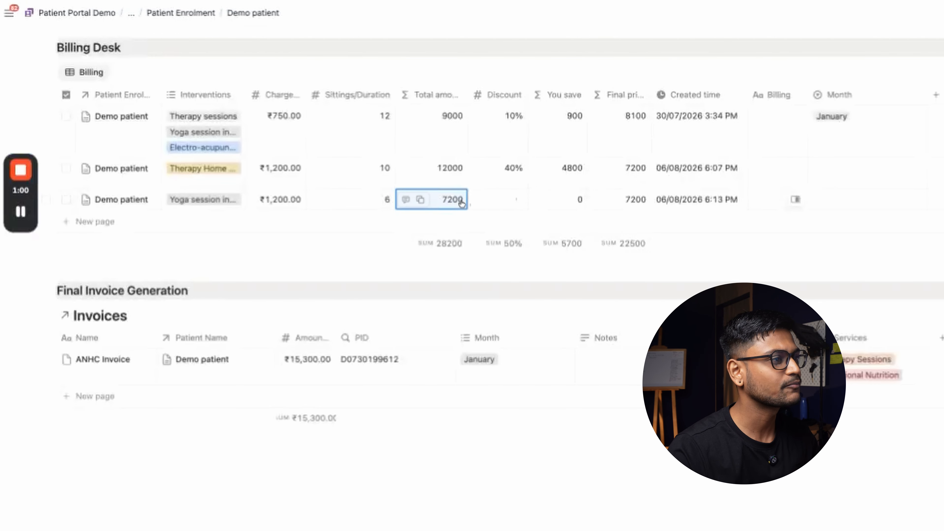
left_click(500, 202)
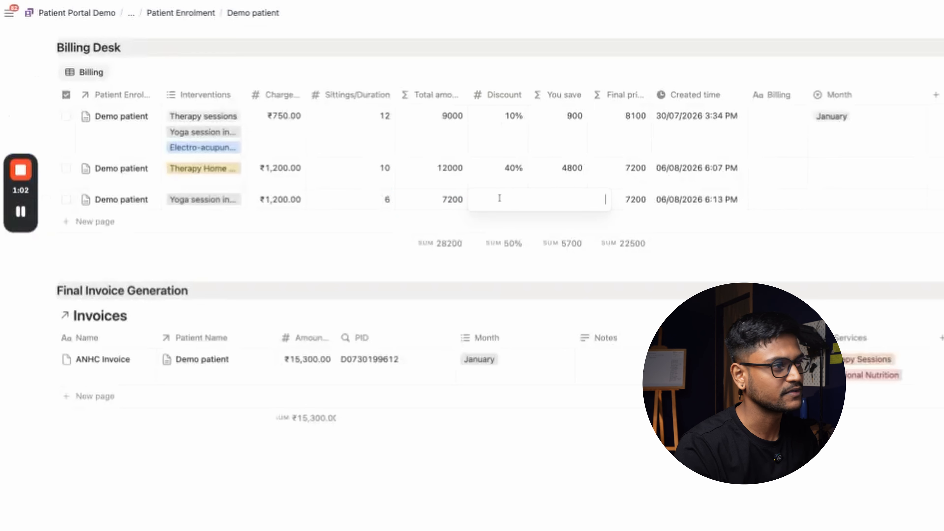
type("10")
key("Tab")
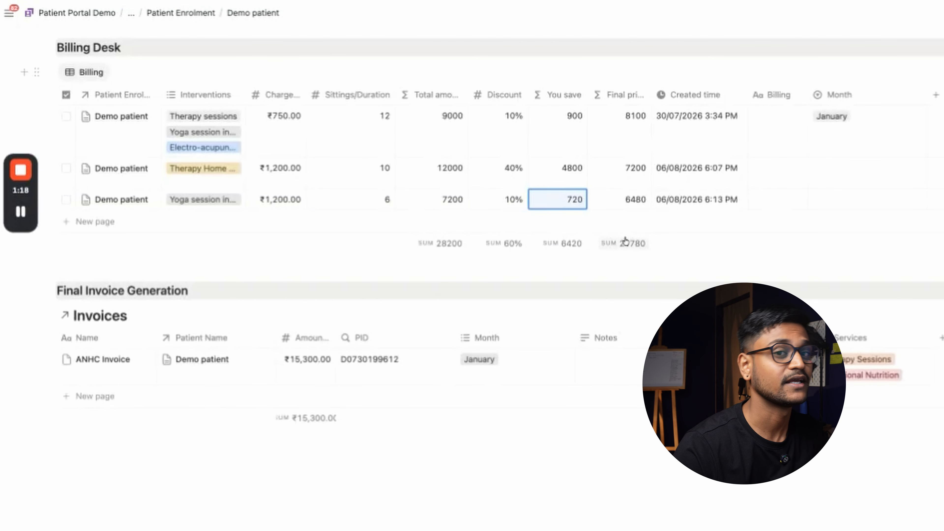
Set the amount of the ANHC Invoice under Final Invoice Generation to ₹21,780.
scroll(636, 232, "down", 1)
scroll(634, 241, "down", 1)
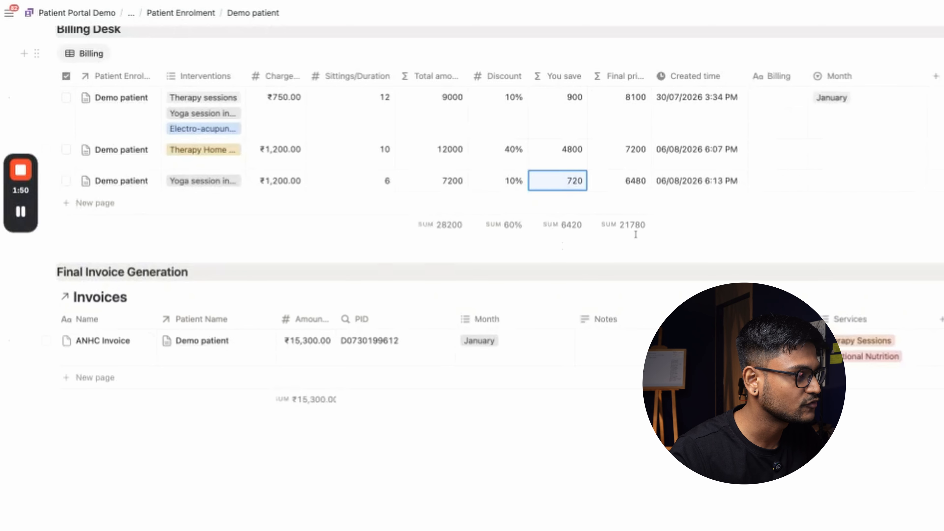
left_click(310, 352)
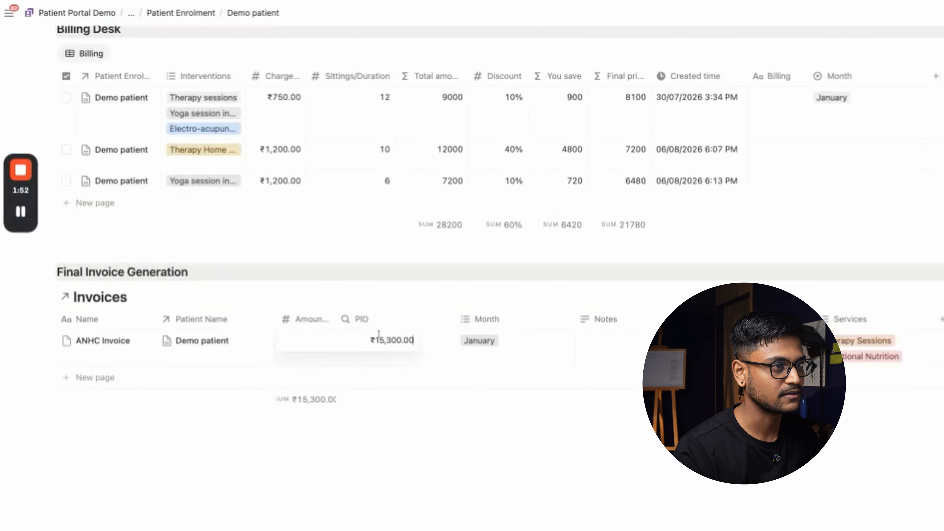
key("super+a")
key("BackSpace")
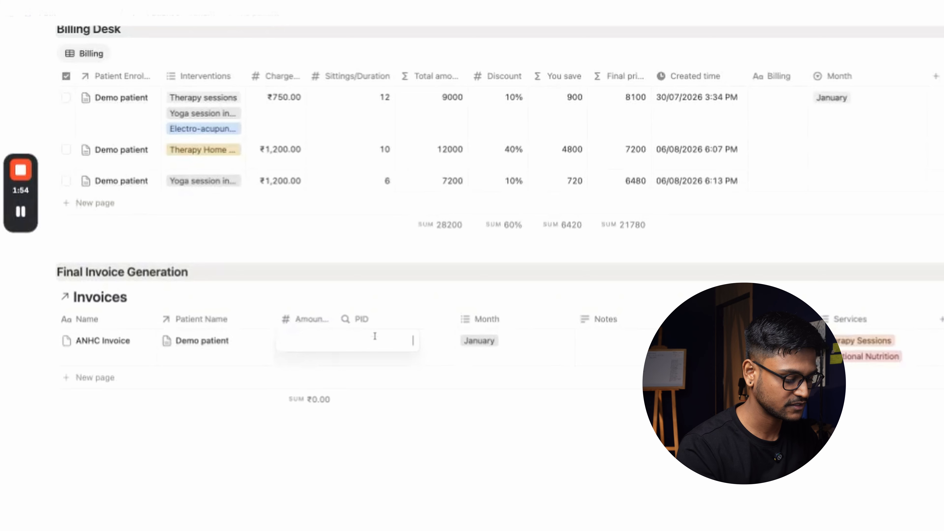
type("21,780")
key("Tab")
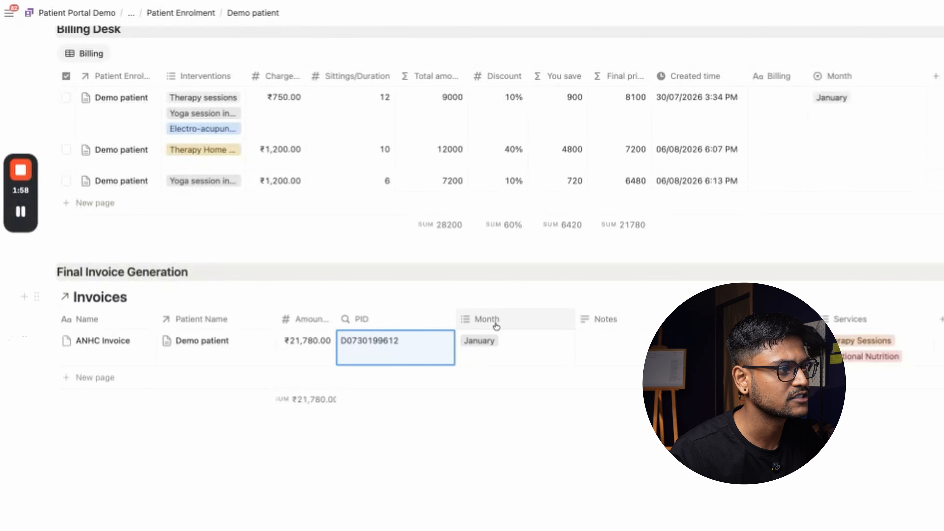
Replace the ANHC Invoice's month with August and open the invoice record.
left_click(492, 340)
left_click(524, 252)
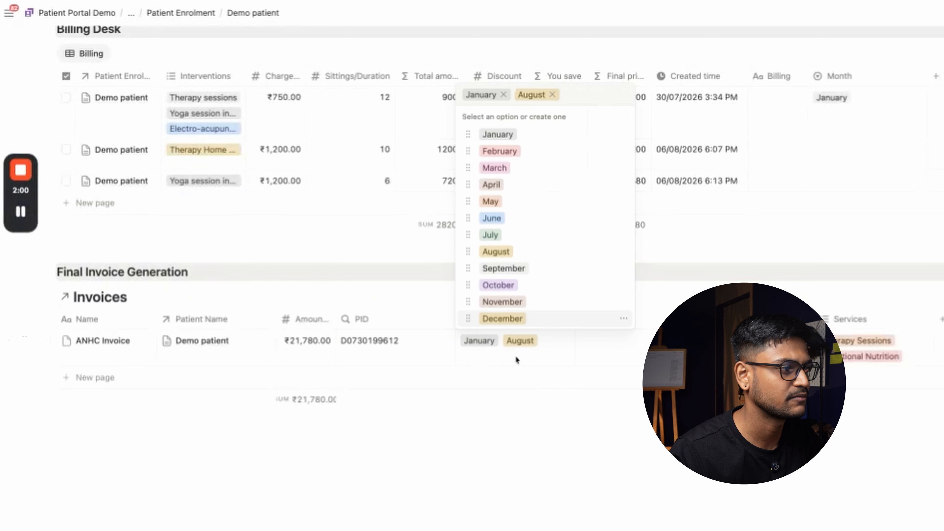
left_click(503, 94)
key("Escape")
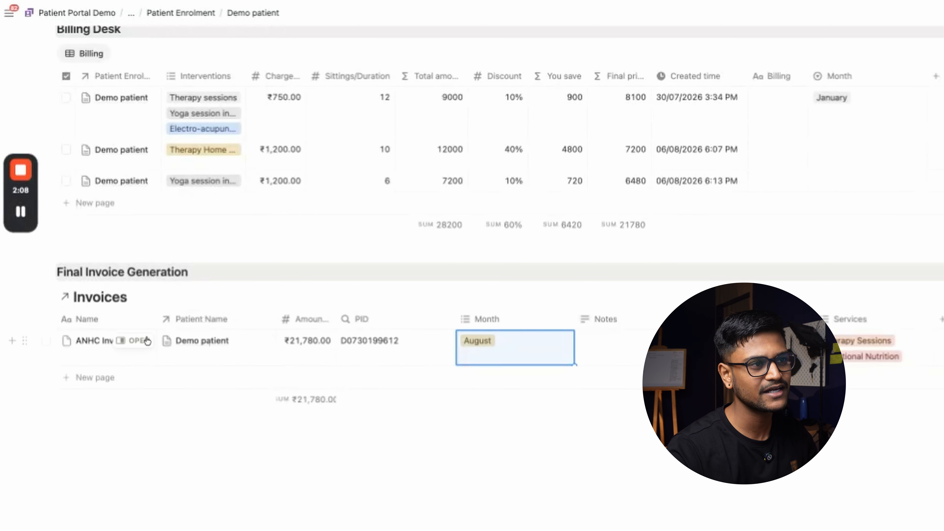
left_click(147, 341)
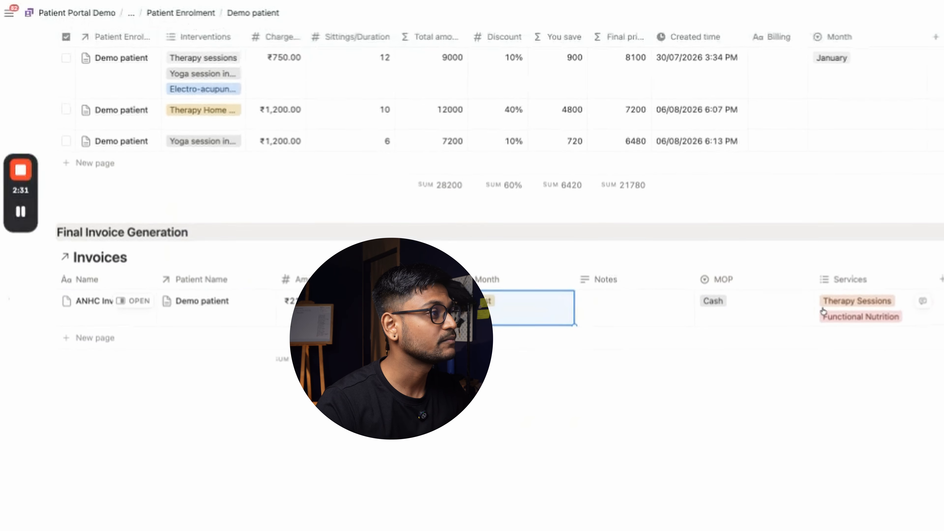
Look back over the Demo patient page and return to the Patient Portal Demo home page.
scroll(824, 312, "up", 10)
scroll(824, 305, "up", 14)
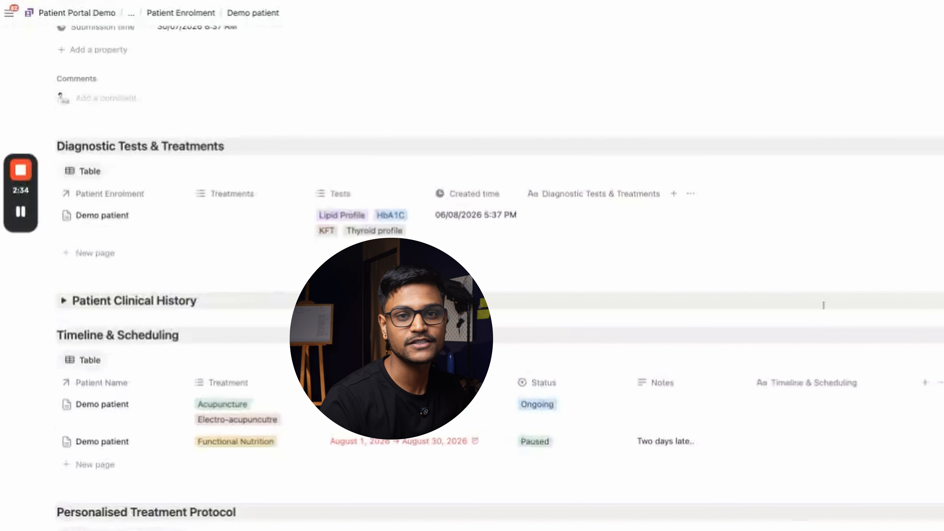
scroll(824, 305, "up", 8)
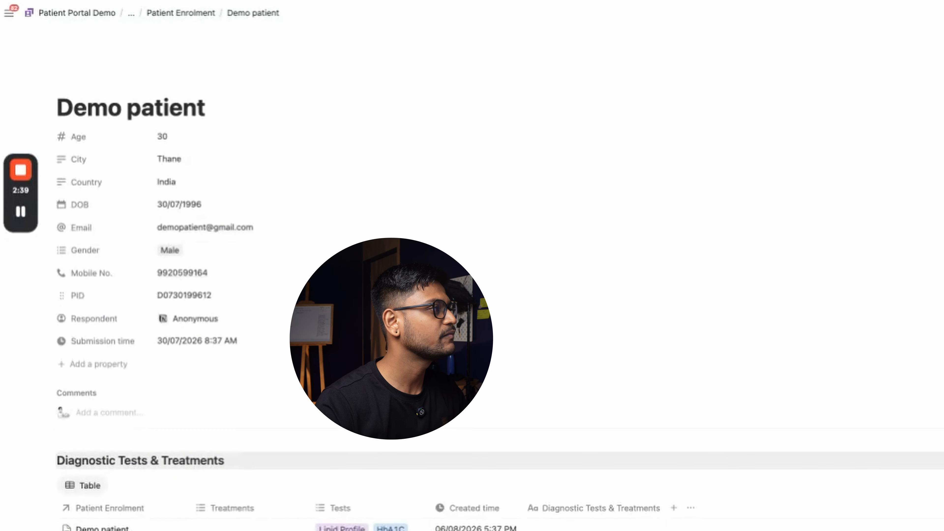
scroll(790, 278, "down", 3)
scroll(790, 278, "up", 3)
left_click(112, 14)
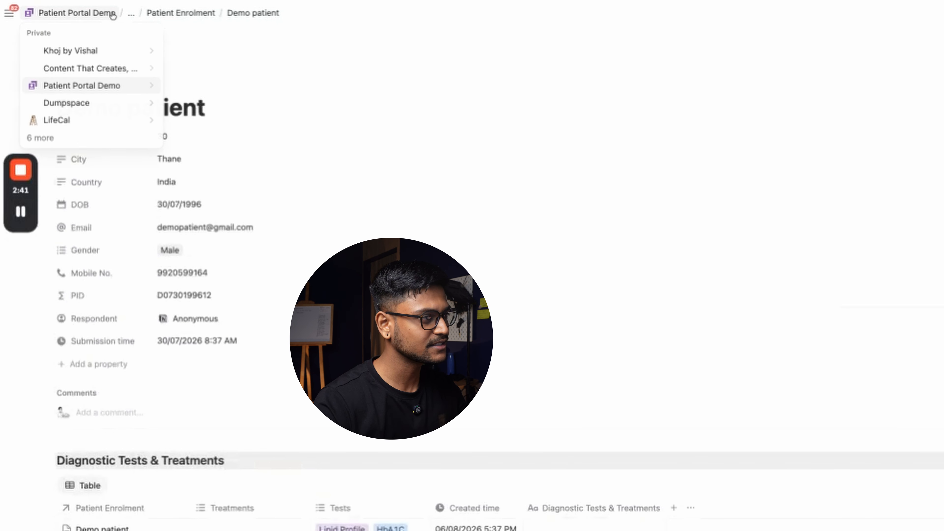
left_click(113, 14)
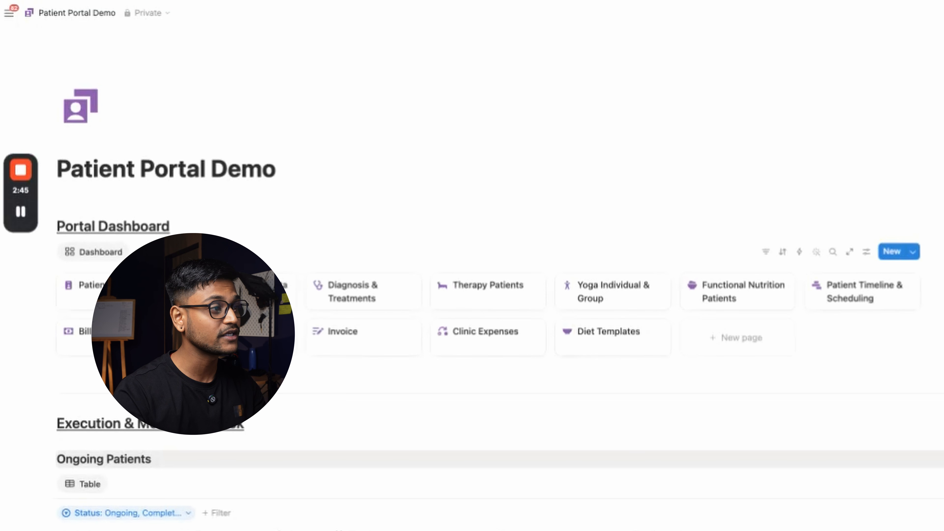
View the list of databases on the Patient Database page and return to the Patient Portal Demo page.
left_click(941, 252)
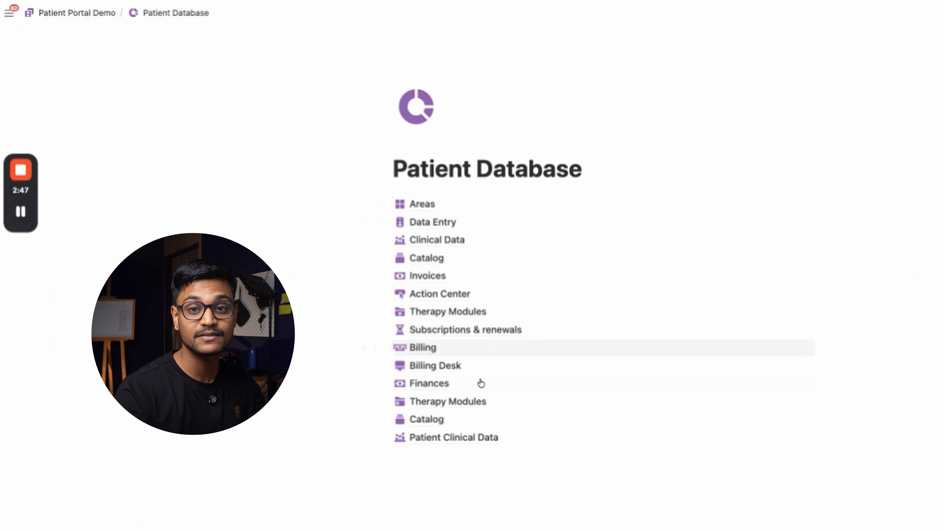
mouse_move(9, 12)
left_click(80, 84)
Look over the Portal Dashboard cards and the Ongoing Patients table in the Execution & Monitoring Desk.
scroll(181, 379, "down", 5)
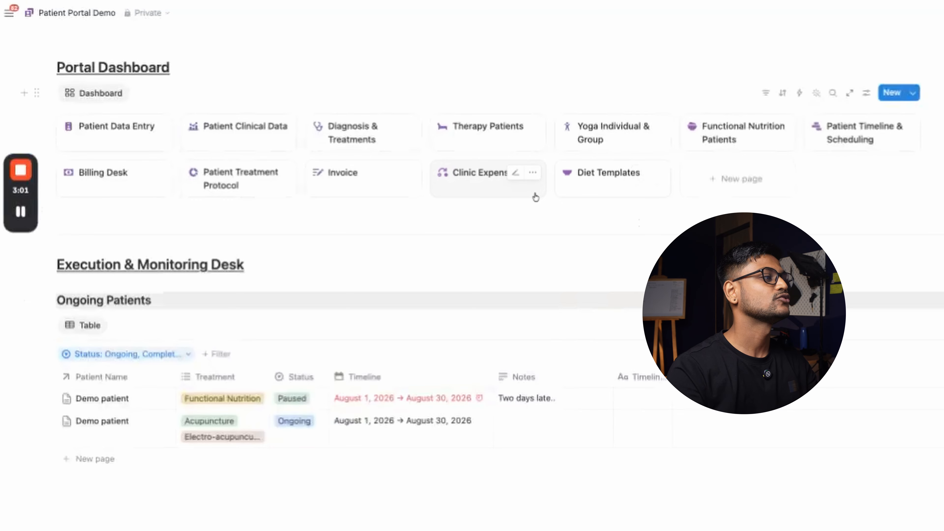
scroll(536, 197, "up", 5)
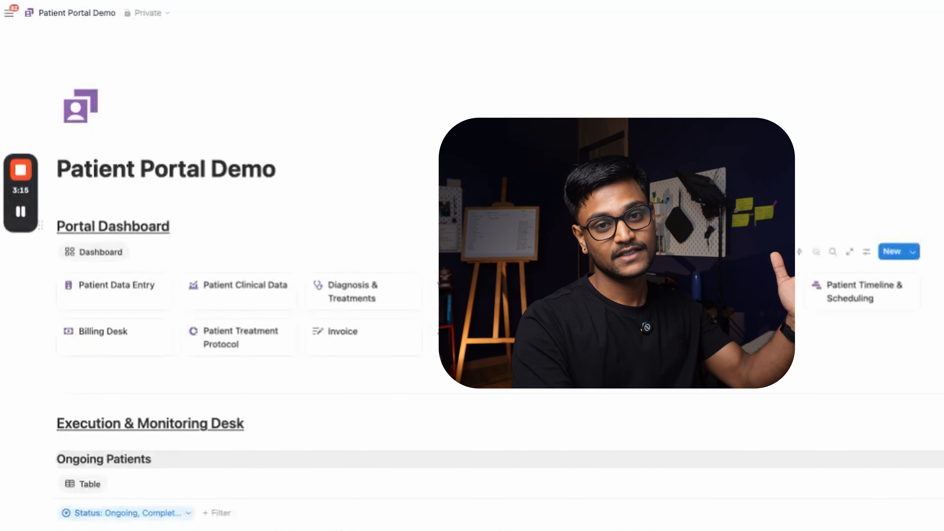
scroll(617, 291, "down", 1)
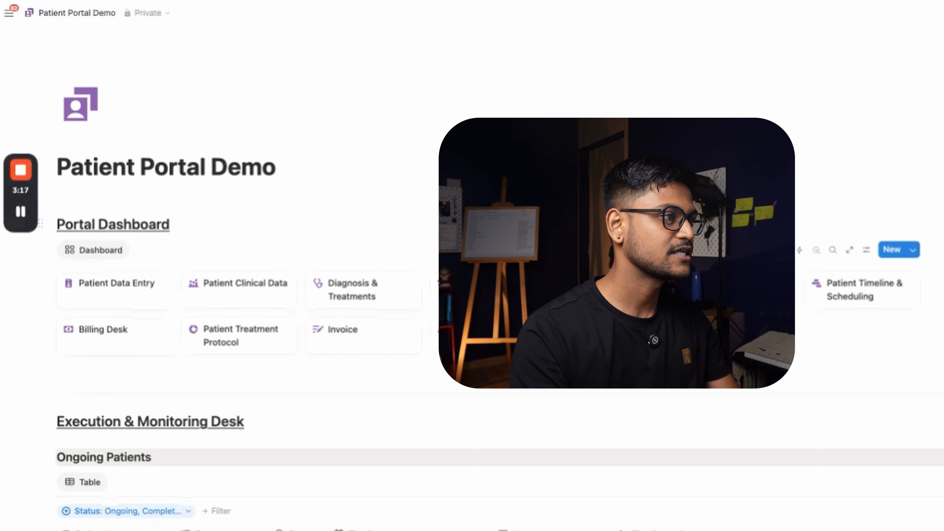
left_click(344, 171)
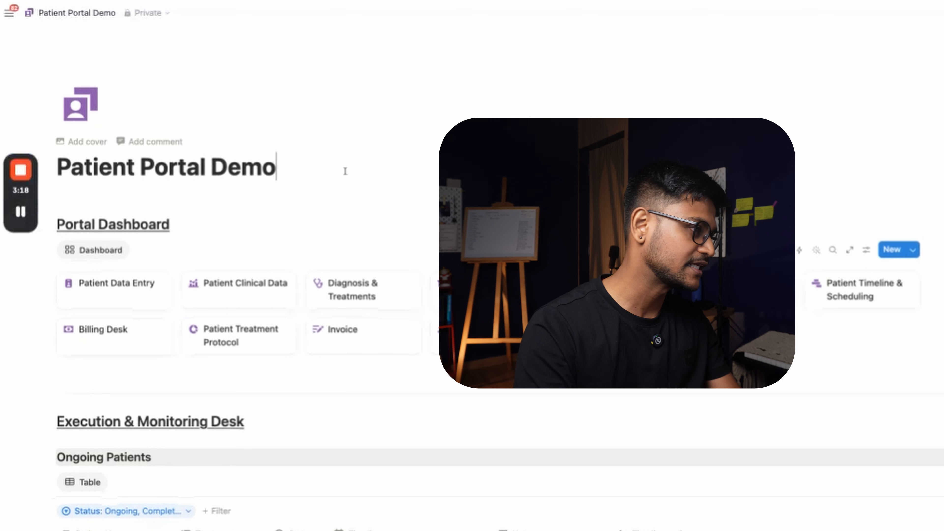